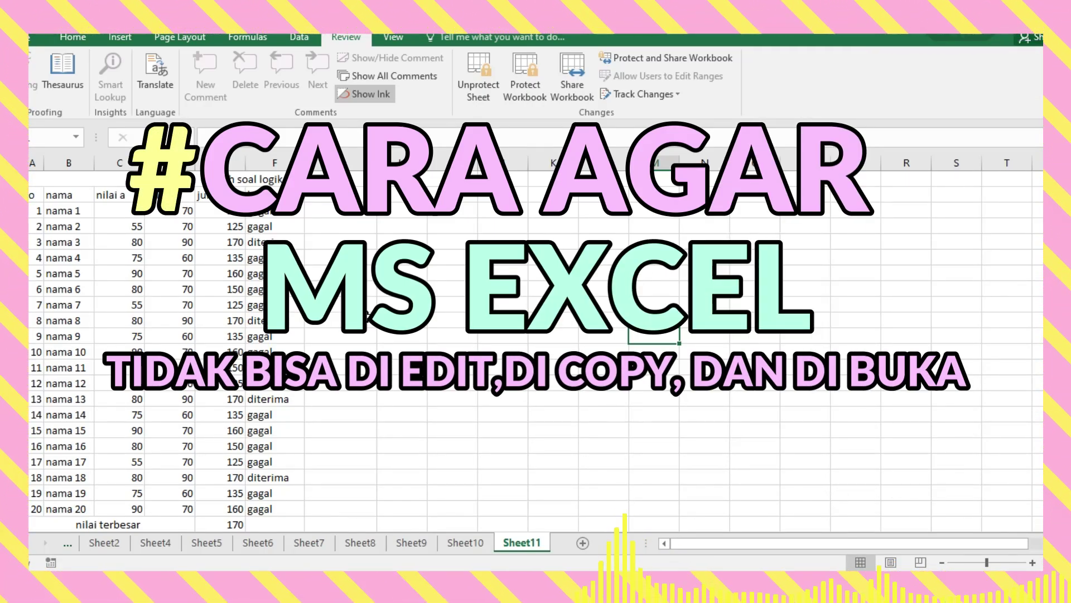
Select cells D8:G18 of the 'contoh soal logika if' score table on Sheet11
{"action": "mouse_move", "coordinate": [340, 477]}
{"action": "left_mouse_down"}
{"action": "mouse_move", "coordinate": [168, 317]}
{"action": "mouse_move", "coordinate": [130, 224]}
{"action": "mouse_move", "coordinate": [114, 221]}
{"action": "left_mouse_up"}
Try deleting the score table body B2:G21 and dismiss the protected-sheet warning
{"action": "left_click", "coordinate": [455, 430]}
{"action": "mouse_move", "coordinate": [340, 492]}
{"action": "left_mouse_down"}
{"action": "mouse_move", "coordinate": [91, 196]}
{"action": "mouse_move", "coordinate": [68, 195]}
{"action": "left_mouse_up"}
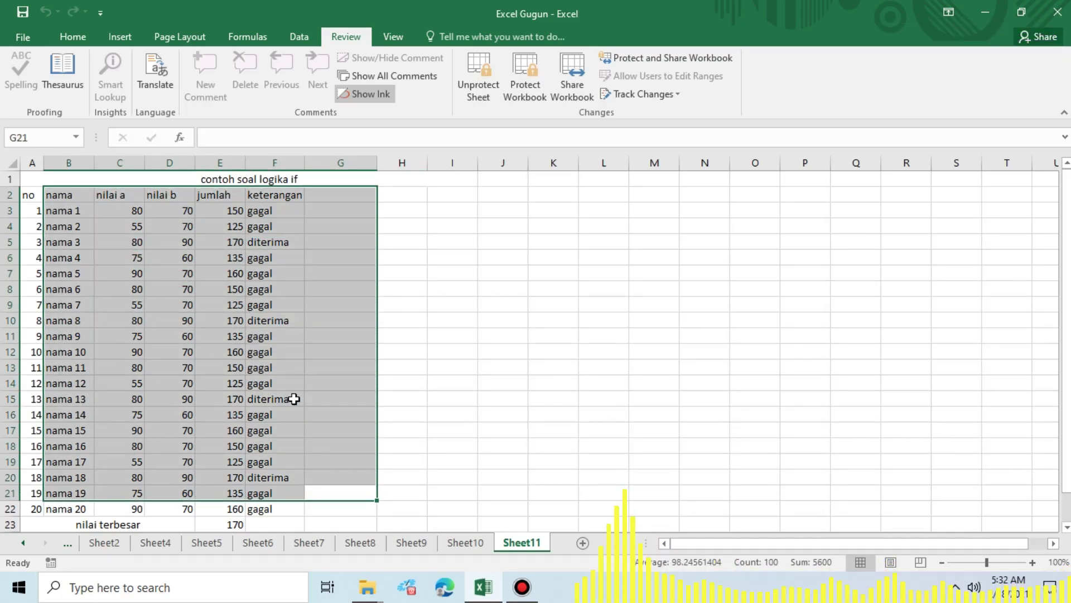
{"action": "key", "text": "Delete"}
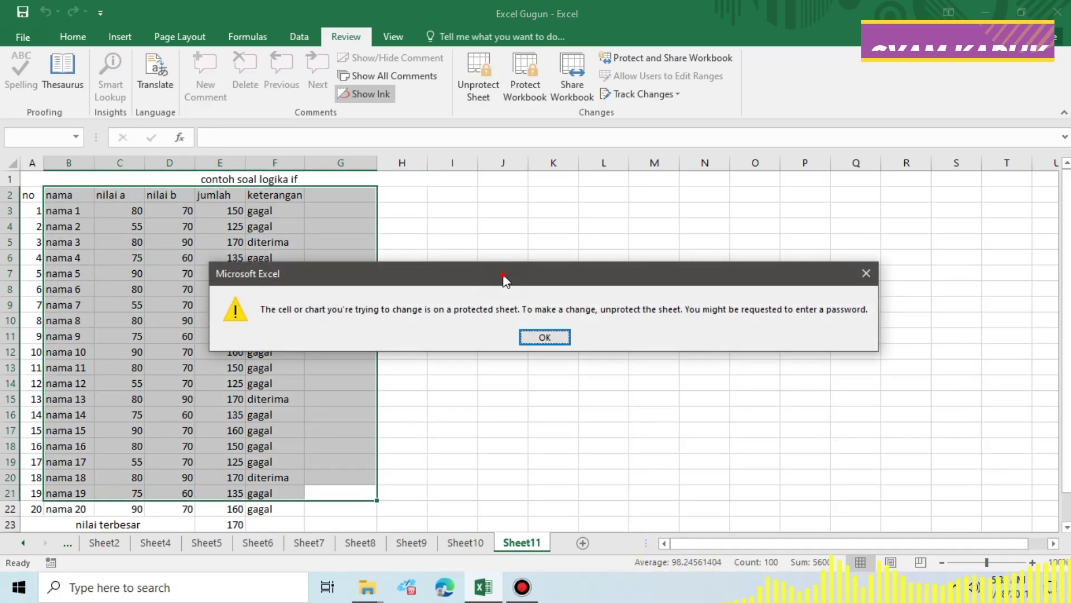
{"action": "left_click_drag", "start_coordinate": [504, 278], "coordinate": [385, 232]}
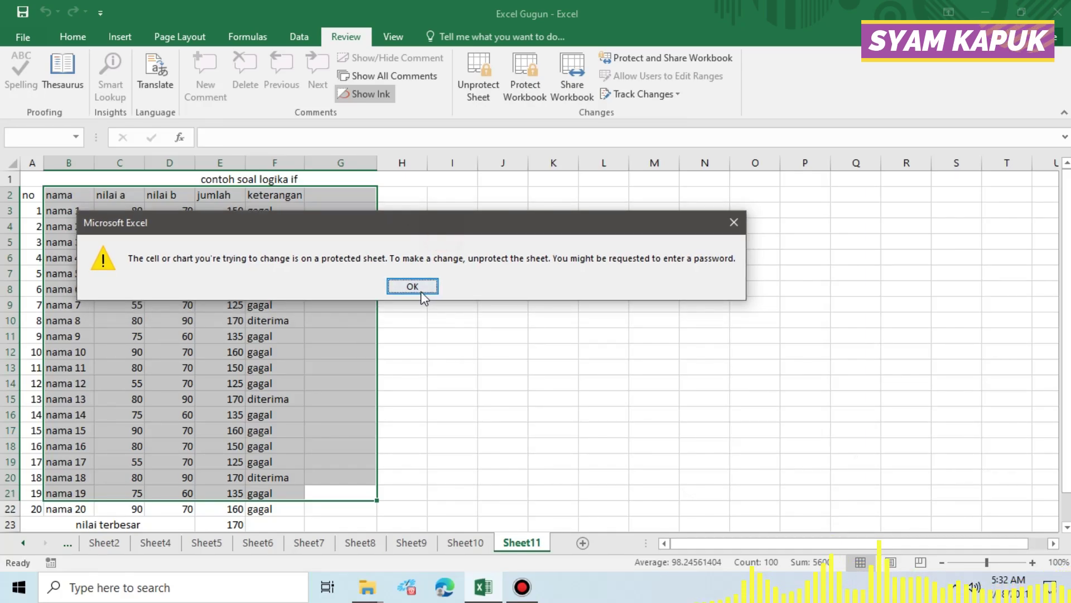
{"action": "left_click", "coordinate": [424, 291]}
Copy the table, attempt pasting it into K7 (refused), then close the Excel Gugun workbook
{"action": "right_click", "coordinate": [227, 247]}
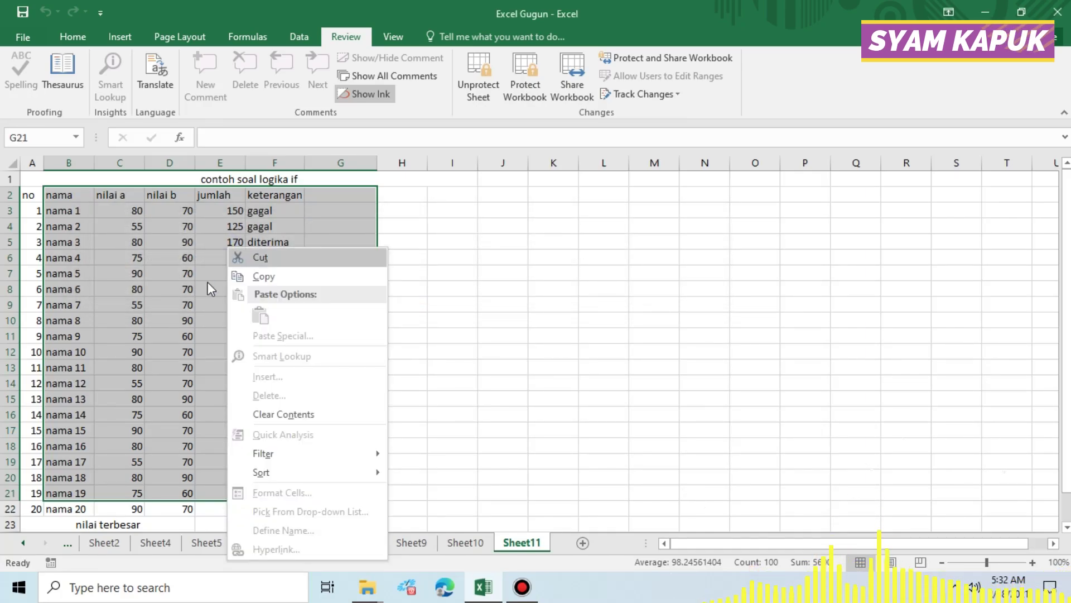
{"action": "left_click", "coordinate": [266, 276]}
{"action": "left_click", "coordinate": [569, 277]}
{"action": "key", "text": "ctrl+v"}
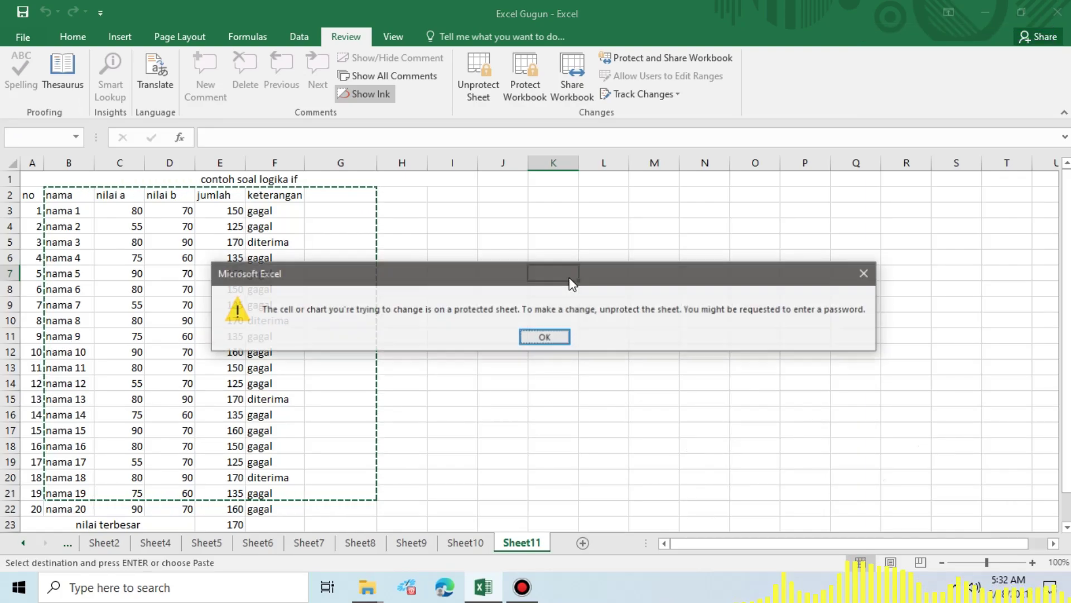
{"action": "left_click_drag", "start_coordinate": [570, 282], "coordinate": [505, 268]}
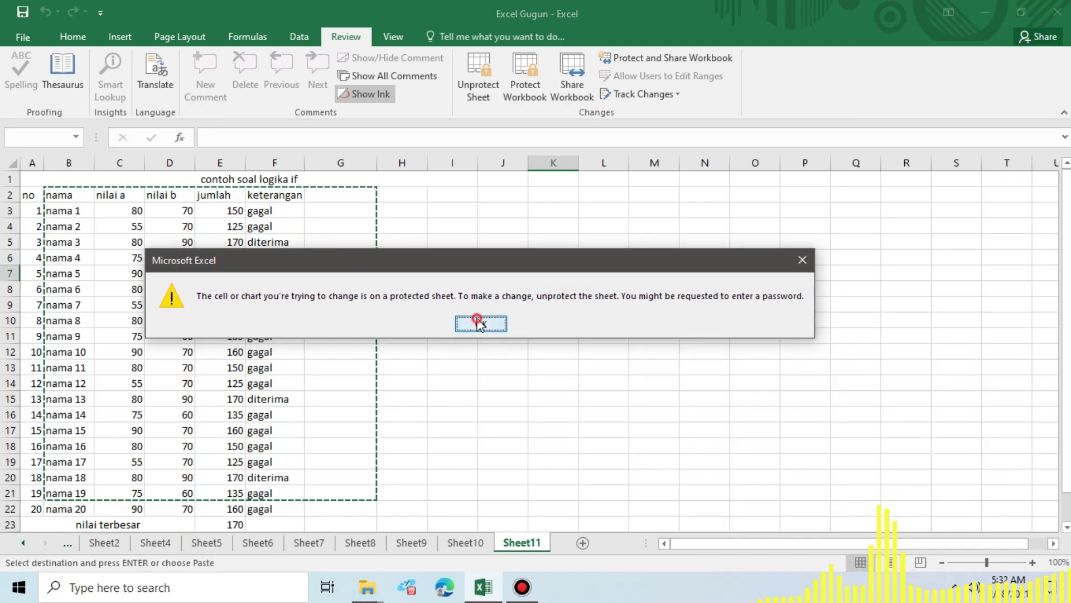
{"action": "left_click", "coordinate": [479, 323]}
{"action": "left_click", "coordinate": [453, 369]}
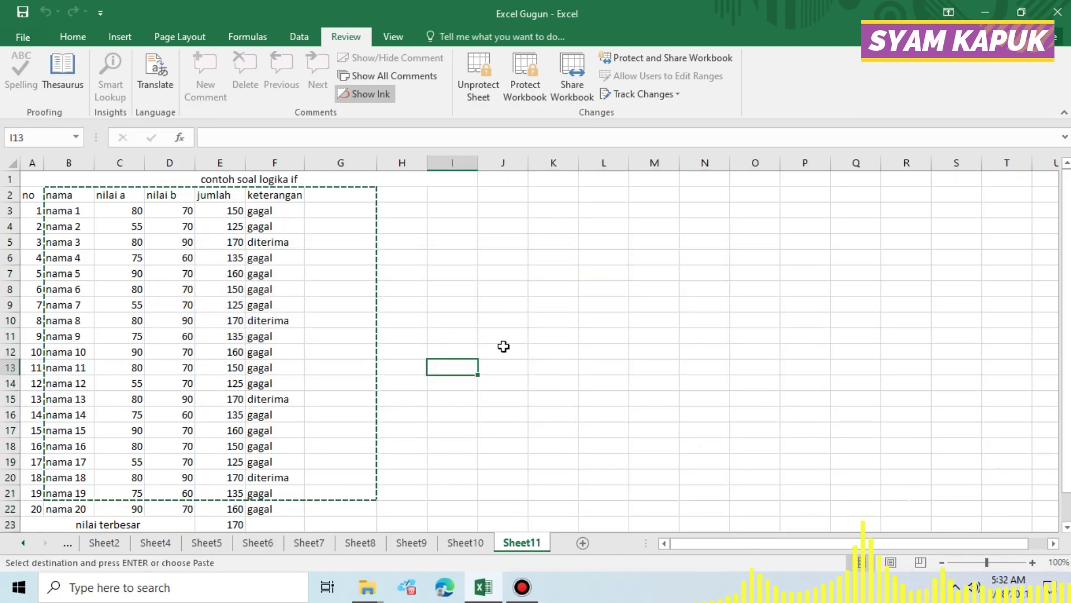
{"action": "left_click", "coordinate": [1057, 12]}
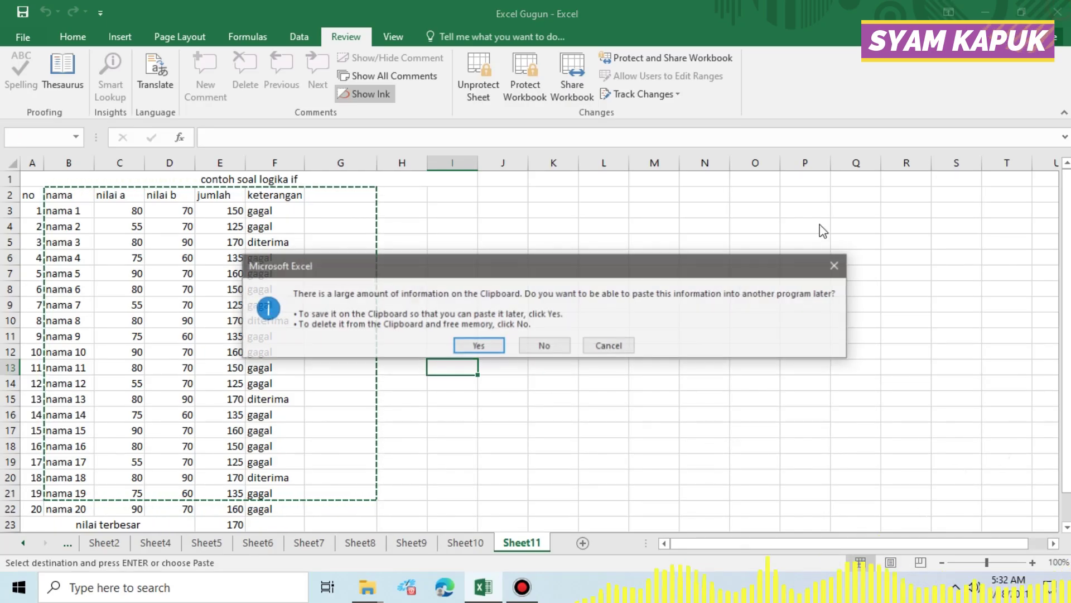
Discard the clipboard contents and reopen Excel Gugun from Documents, reaching its password prompt
{"action": "left_click", "coordinate": [544, 345]}
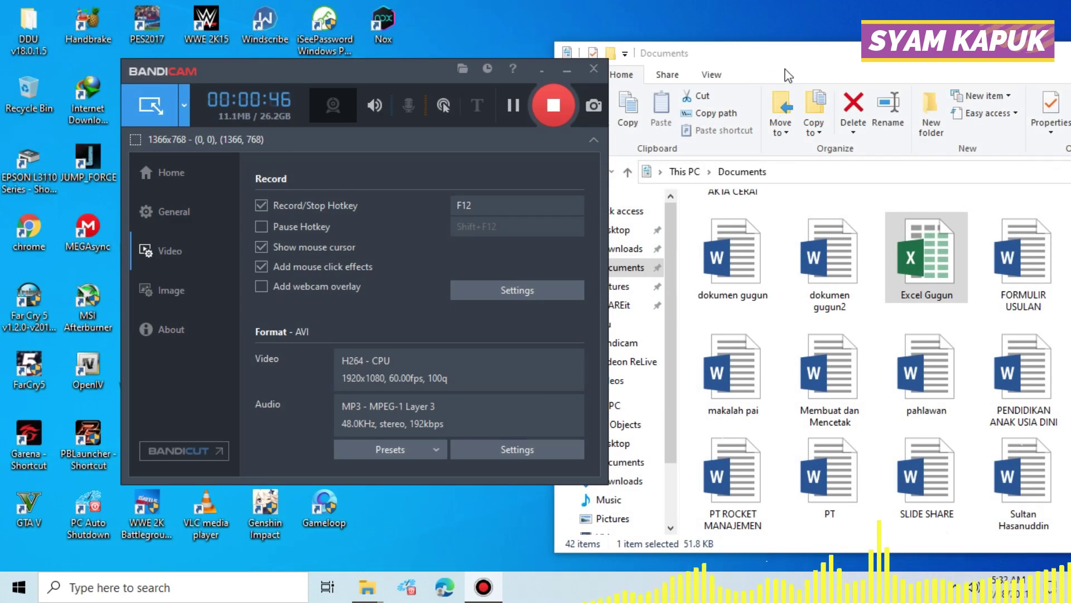
{"action": "left_click_drag", "start_coordinate": [788, 75], "coordinate": [666, 75]}
{"action": "double_click", "coordinate": [795, 262]}
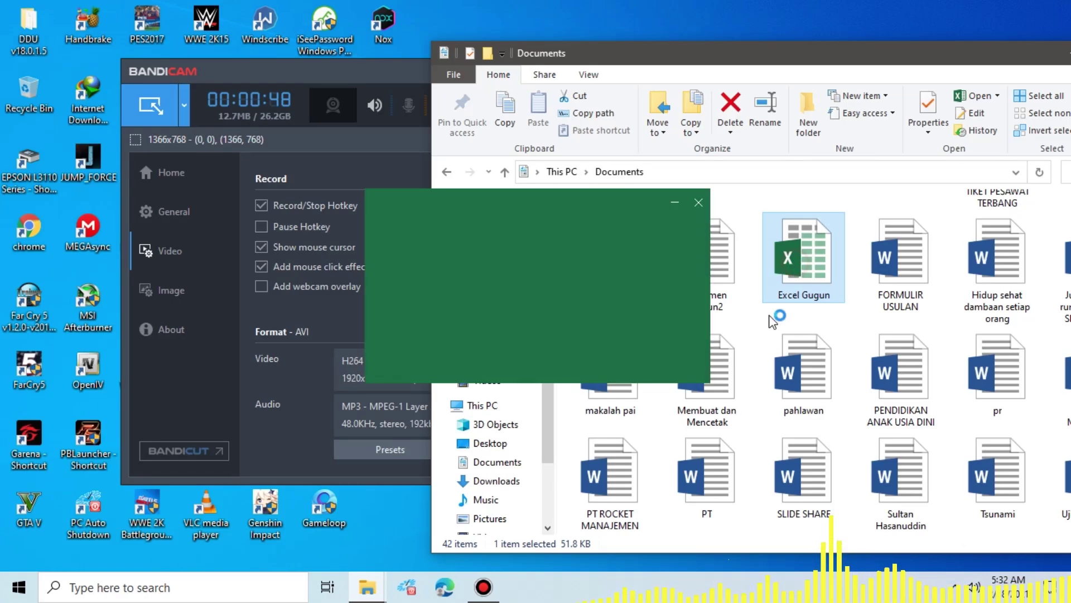
{"action": "mouse_move", "coordinate": [675, 249]}
{"action": "left_mouse_down"}
{"action": "mouse_move", "coordinate": [373, 248]}
{"action": "mouse_move", "coordinate": [452, 238]}
{"action": "left_mouse_up"}
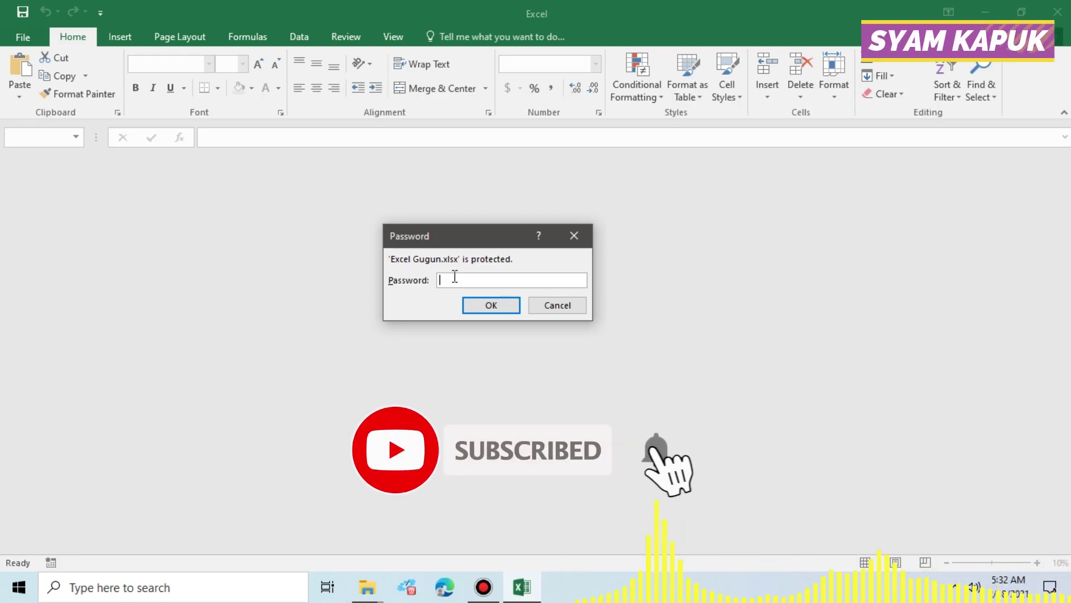
Cancel the Excel Gugun.xlsx password prompt without entering any password
{"action": "left_click_drag", "start_coordinate": [448, 237], "coordinate": [463, 228]}
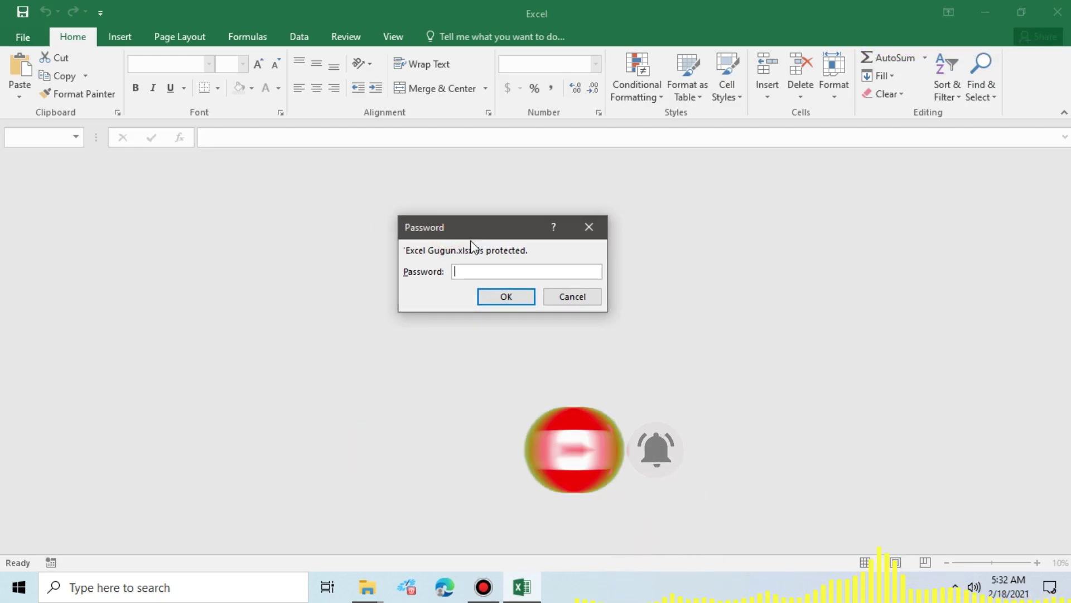
{"action": "left_click_drag", "start_coordinate": [472, 231], "coordinate": [459, 230]}
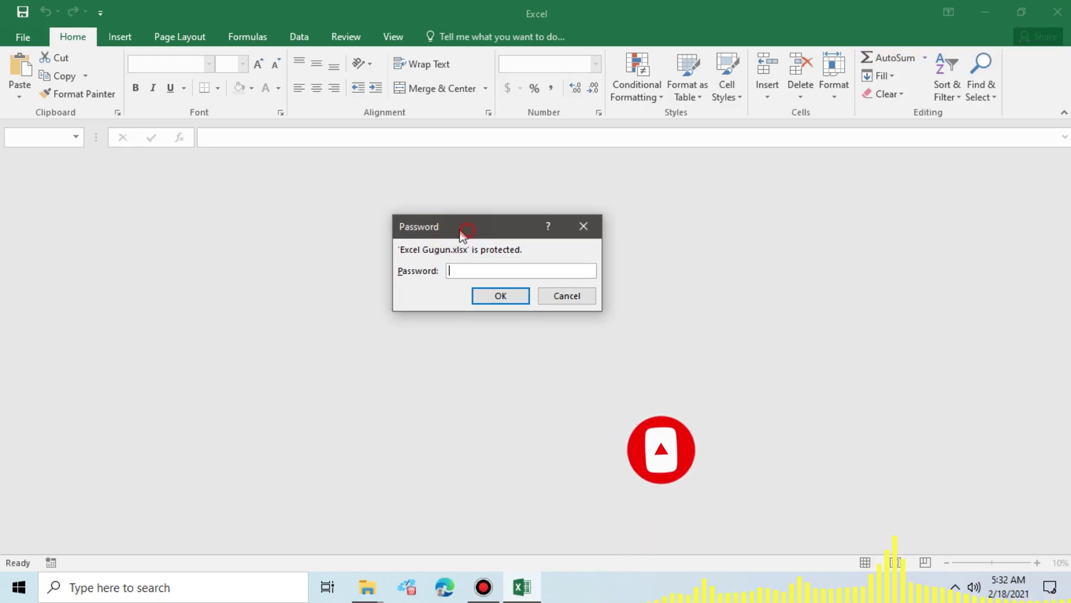
{"action": "left_click", "coordinate": [563, 299]}
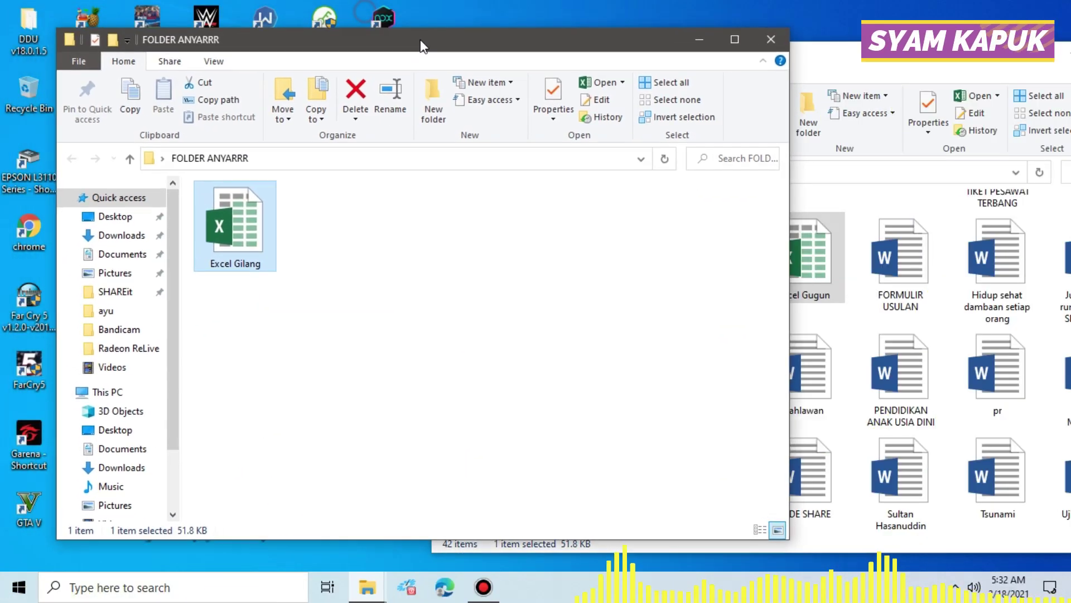
Open Excel Gilang from the FOLDER ANYARRR folder, showing its Sheet11 score table
{"action": "left_click_drag", "start_coordinate": [421, 41], "coordinate": [418, 43]}
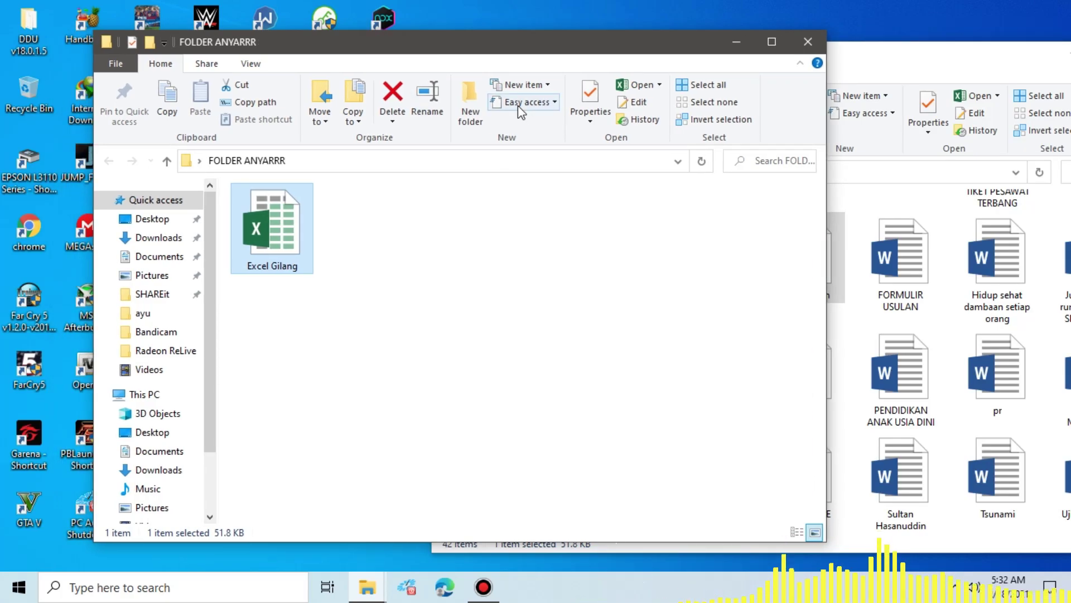
{"action": "left_click", "coordinate": [434, 338]}
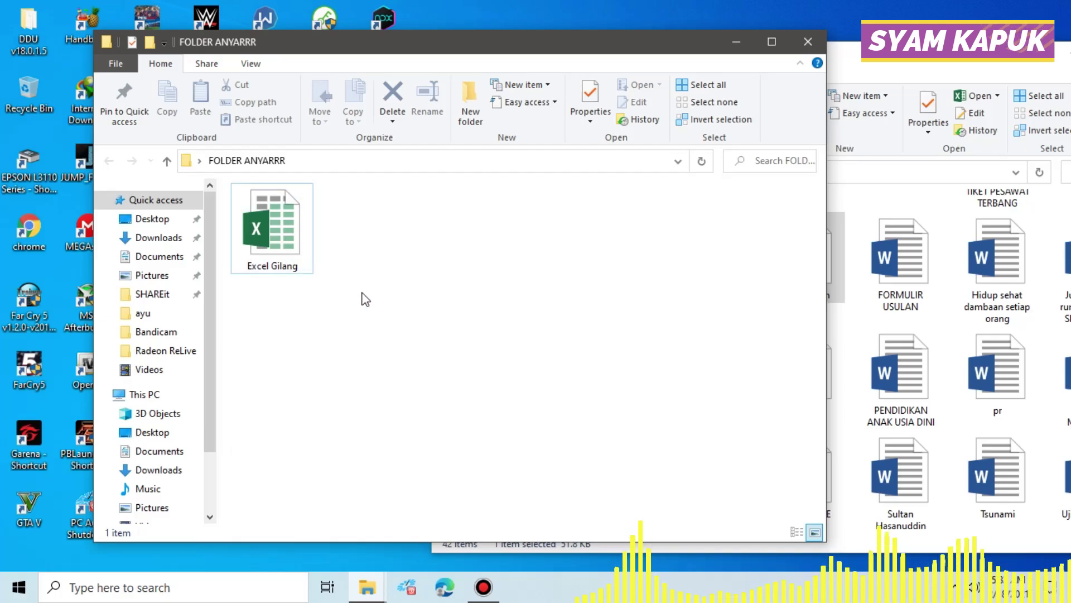
{"action": "double_click", "coordinate": [285, 260]}
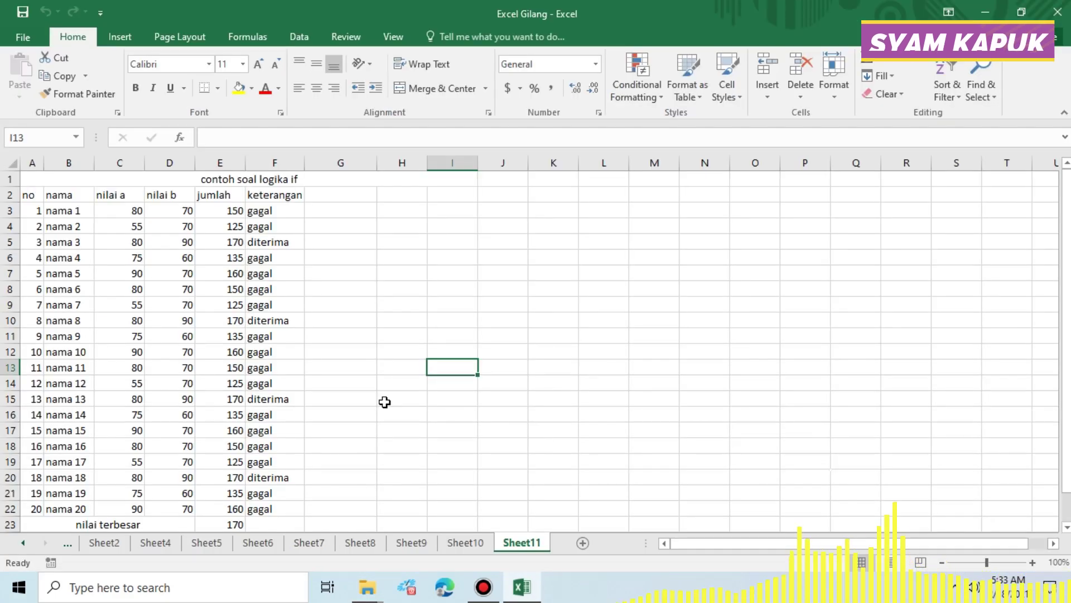
Select H6, A1:I21 and K14 to check editing, then switch to the Review commands
{"action": "left_click", "coordinate": [397, 260]}
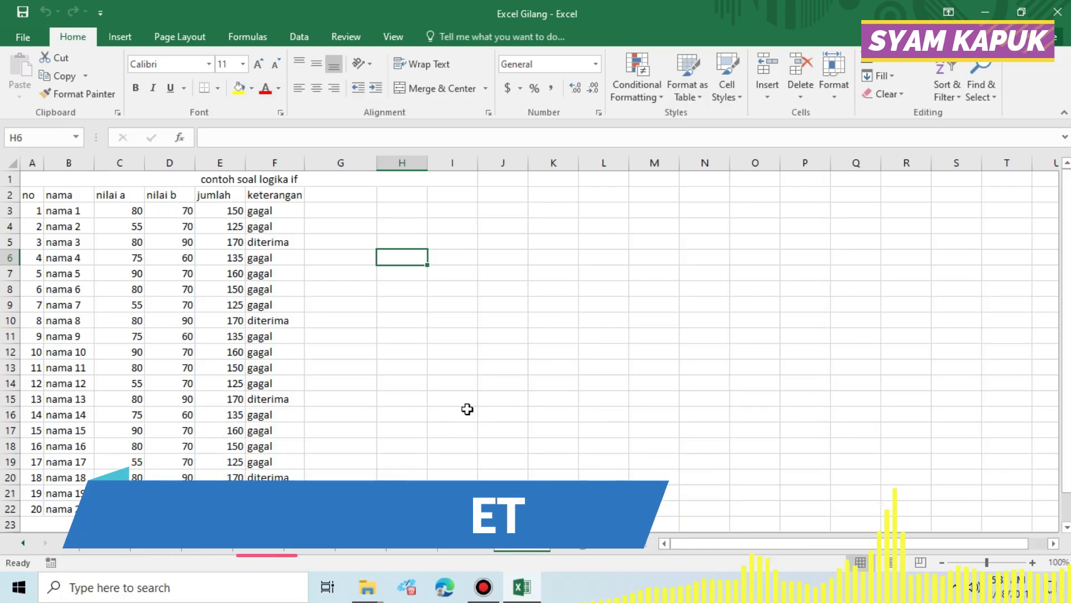
{"action": "left_click_drag", "start_coordinate": [42, 178], "coordinate": [287, 486]}
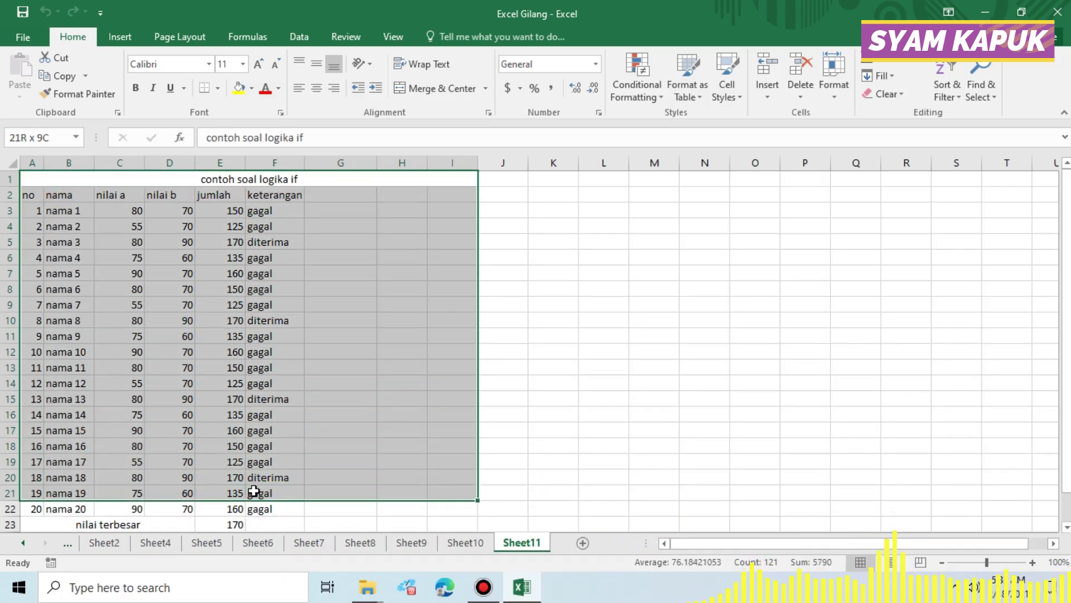
{"action": "left_click", "coordinate": [564, 388]}
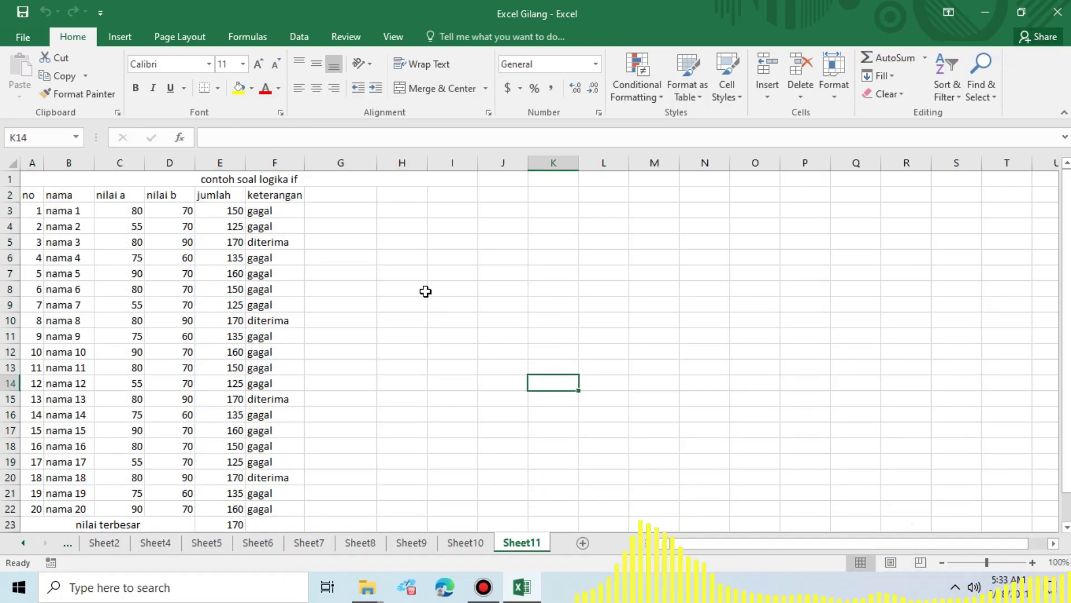
{"action": "left_click", "coordinate": [348, 38]}
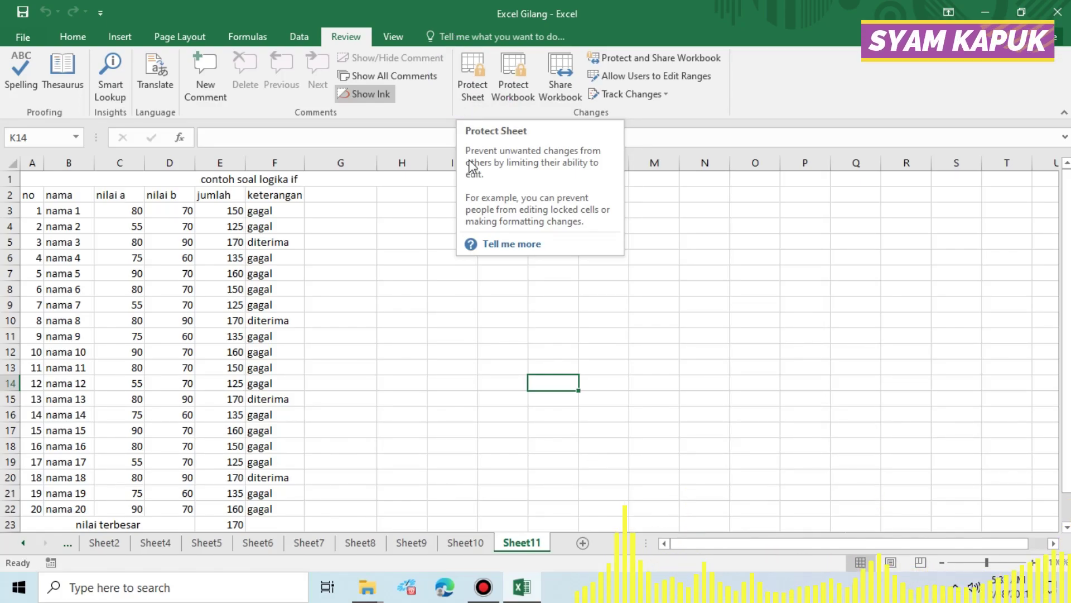
Protect Sheet11 with a confirmed password, allowing only selection of locked and unlocked cells
{"action": "left_click", "coordinate": [473, 89]}
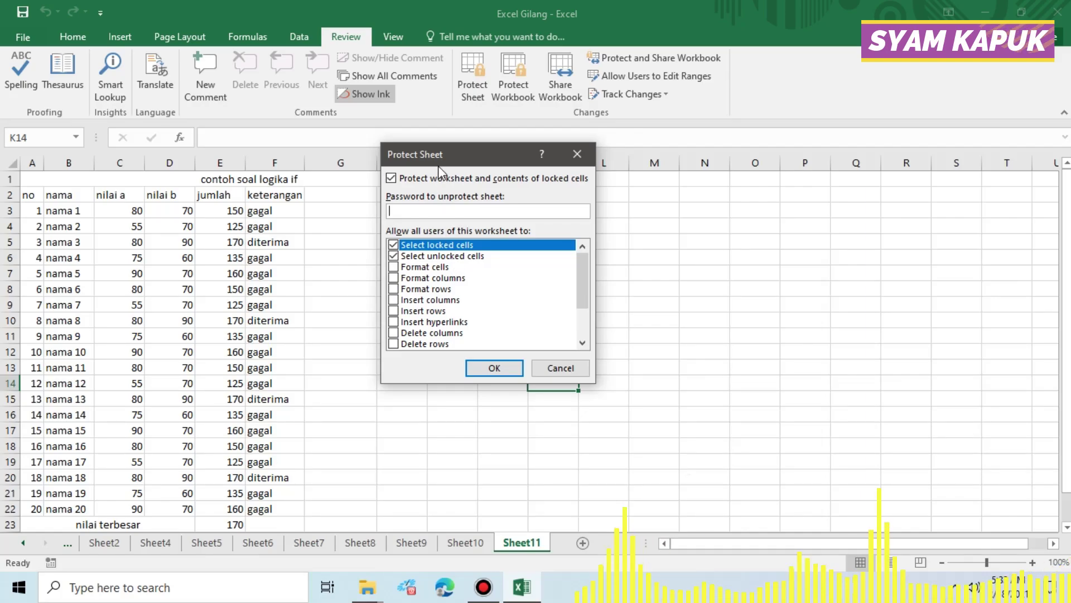
{"action": "mouse_move", "coordinate": [439, 167]}
{"action": "left_mouse_down"}
{"action": "mouse_move", "coordinate": [378, 190]}
{"action": "mouse_move", "coordinate": [384, 177]}
{"action": "left_mouse_up"}
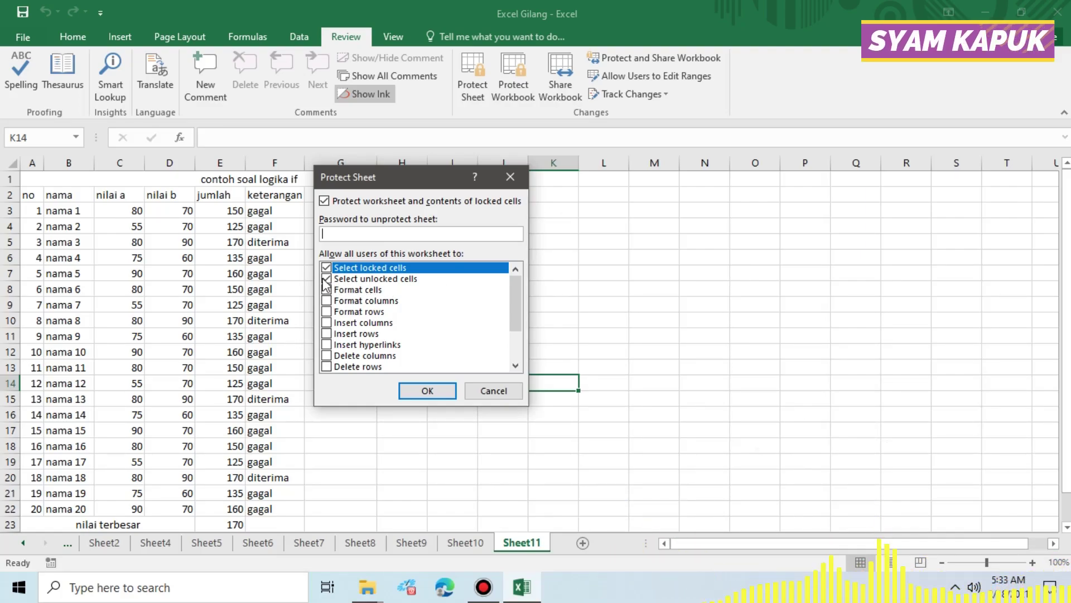
{"action": "left_click", "coordinate": [325, 278]}
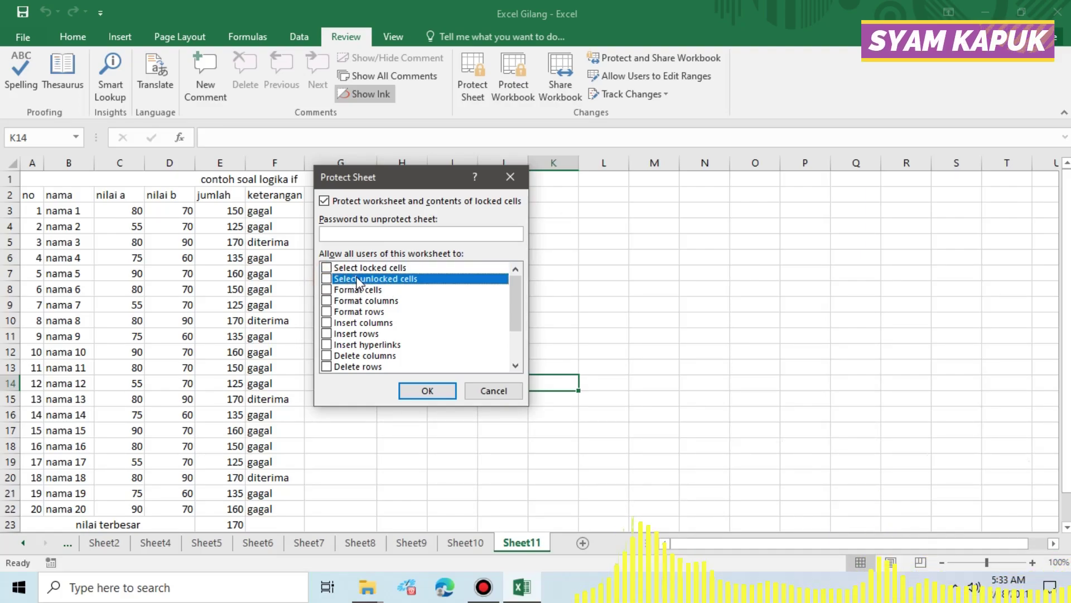
{"action": "left_click", "coordinate": [326, 268]}
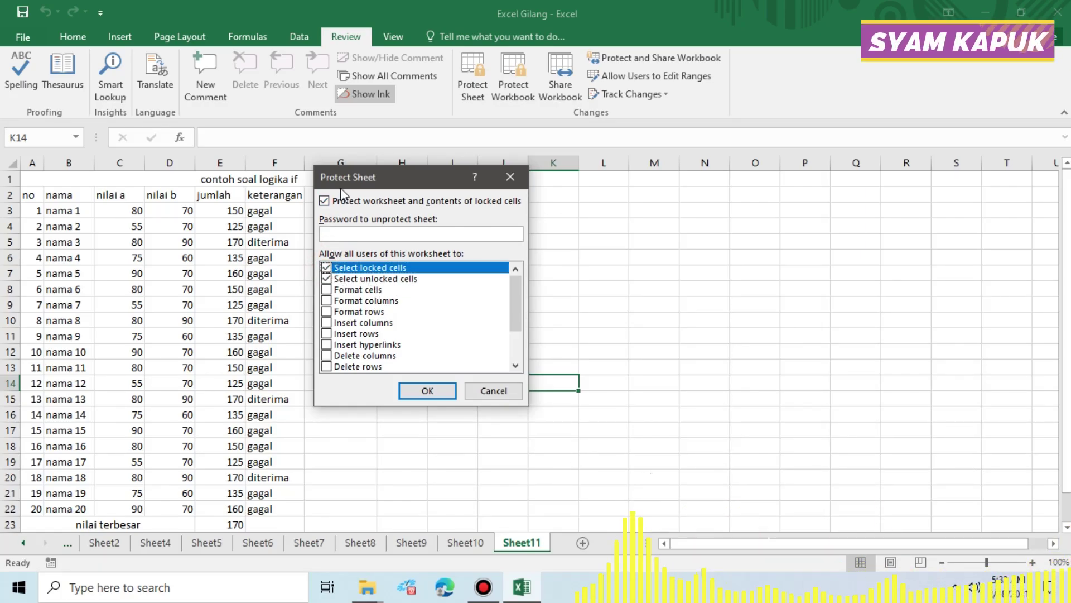
{"action": "left_click_drag", "start_coordinate": [343, 183], "coordinate": [366, 183]}
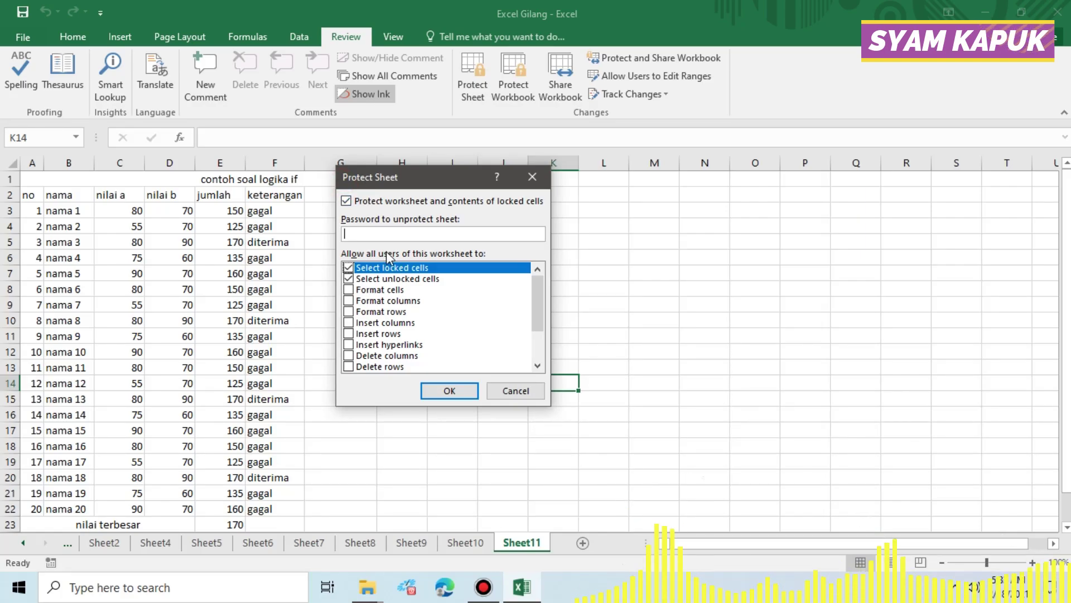
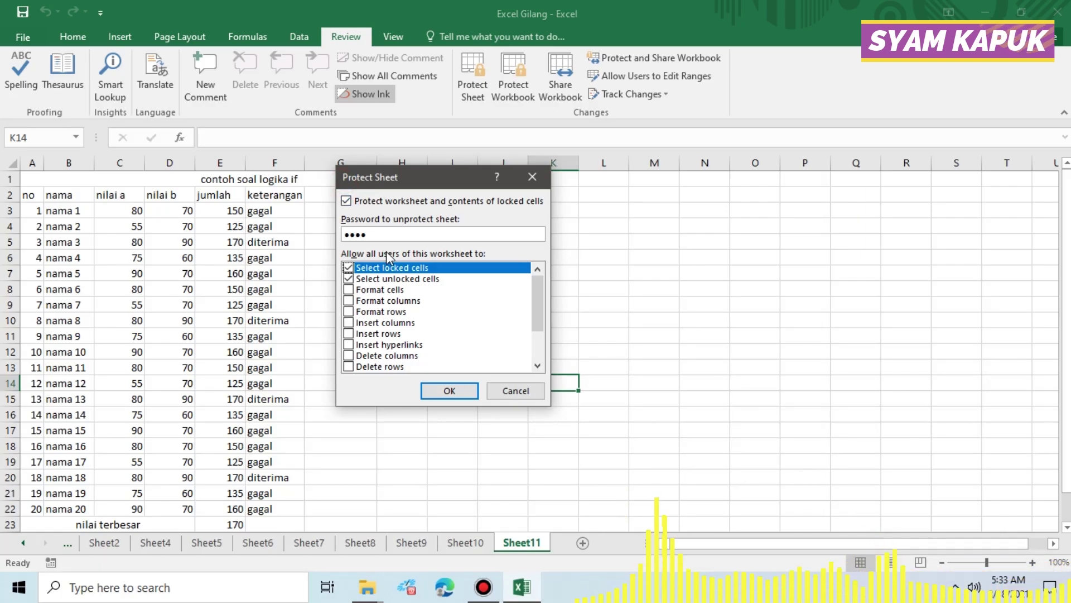
{"action": "left_click", "coordinate": [444, 390]}
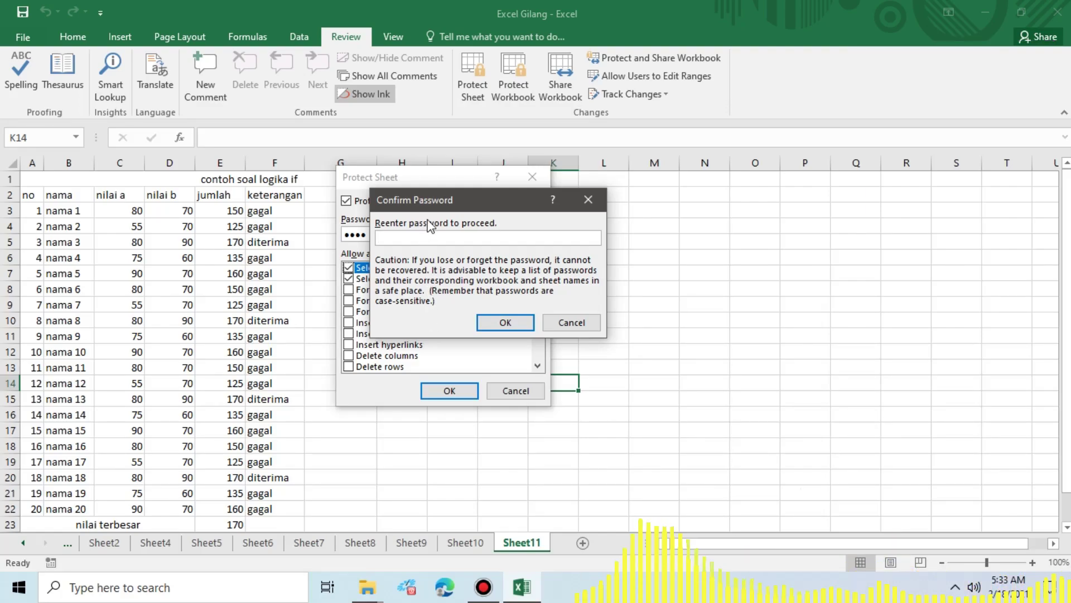
{"action": "left_click_drag", "start_coordinate": [438, 200], "coordinate": [388, 224]}
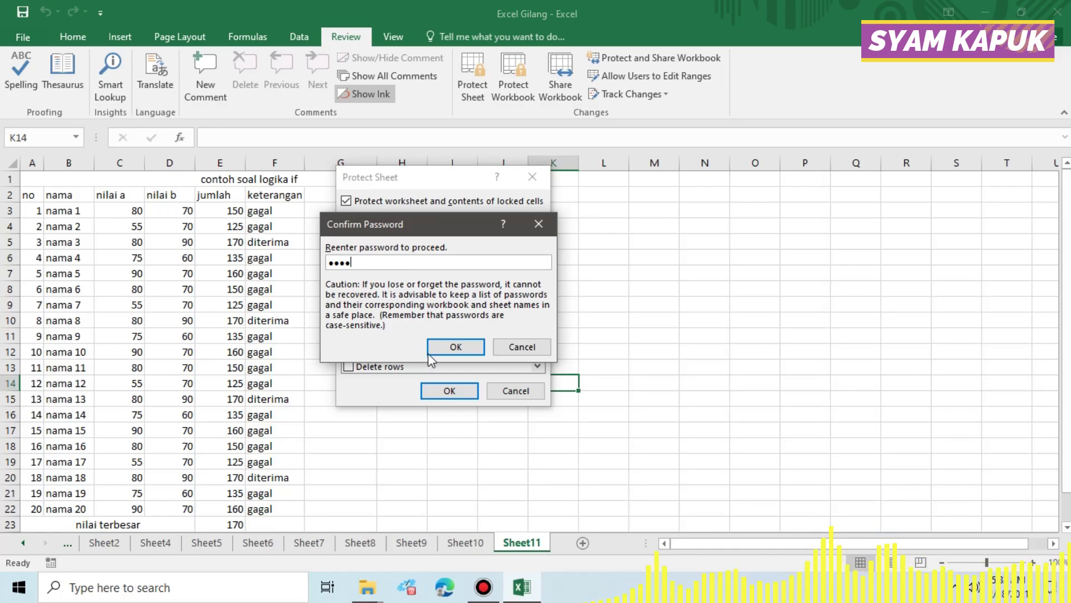
{"action": "left_click", "coordinate": [454, 350]}
Select B3:F19, try editing a cell, and dismiss the protected-sheet warning
{"action": "left_click", "coordinate": [352, 335]}
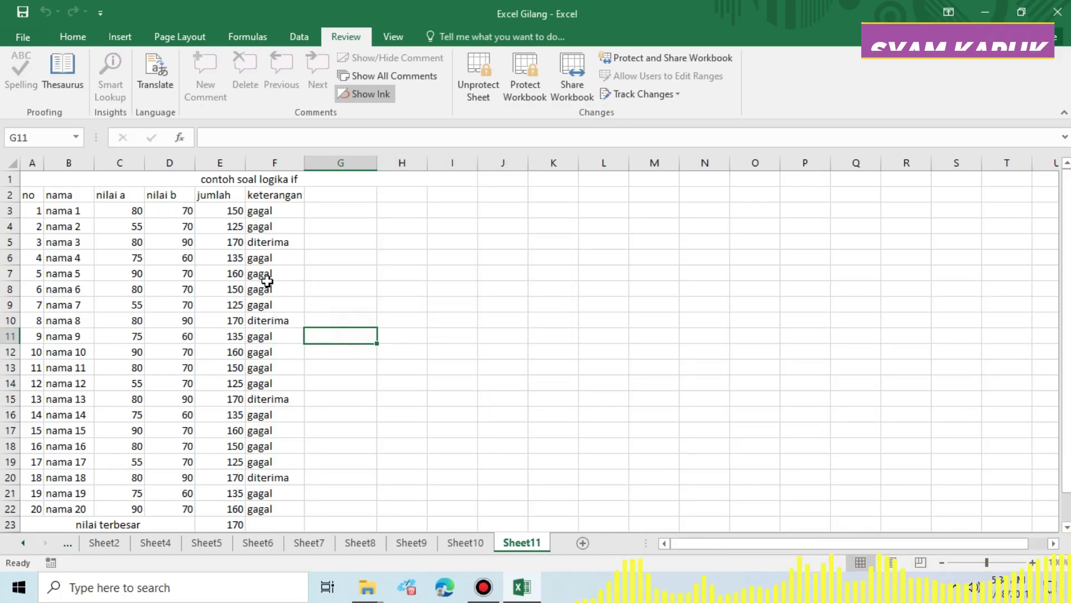
{"action": "left_click", "coordinate": [268, 279]}
{"action": "left_click", "coordinate": [413, 370]}
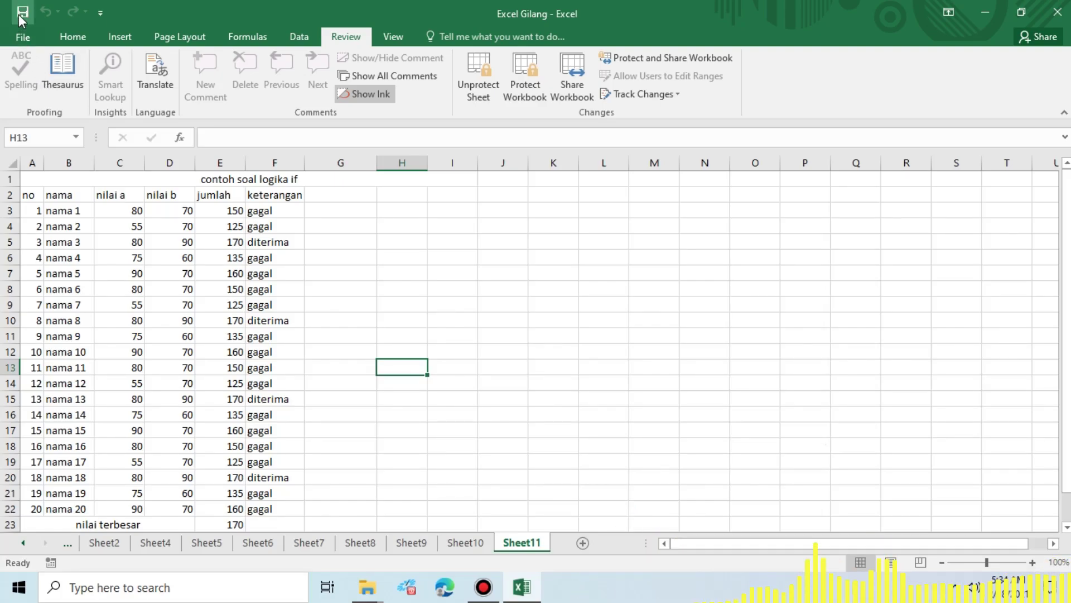
{"action": "left_click", "coordinate": [343, 256]}
{"action": "left_click_drag", "start_coordinate": [75, 214], "coordinate": [300, 469]}
{"action": "left_click", "coordinate": [296, 469]}
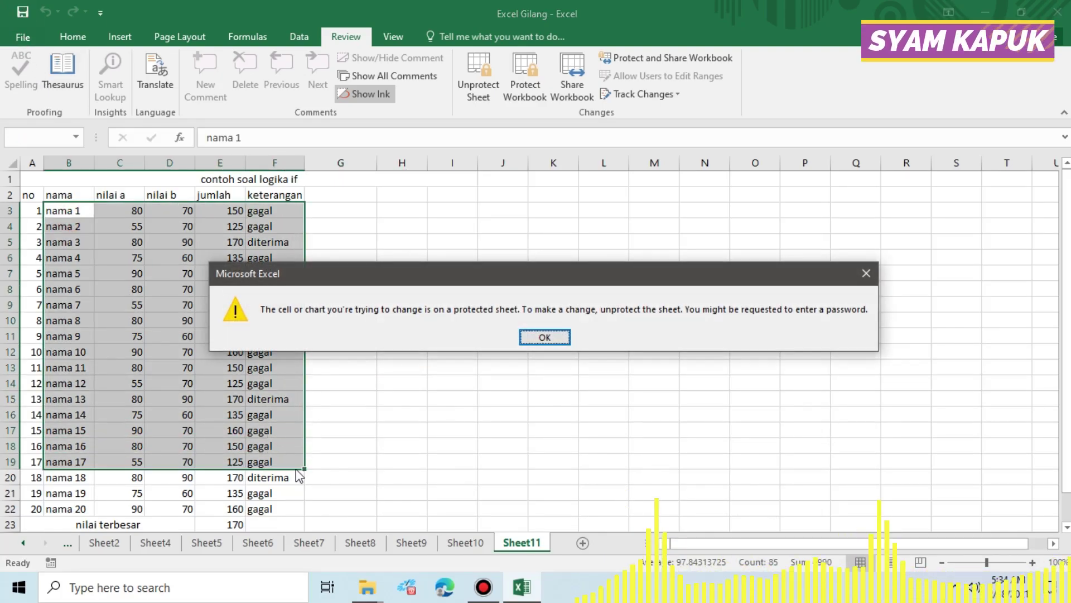
{"action": "left_click", "coordinate": [546, 337]}
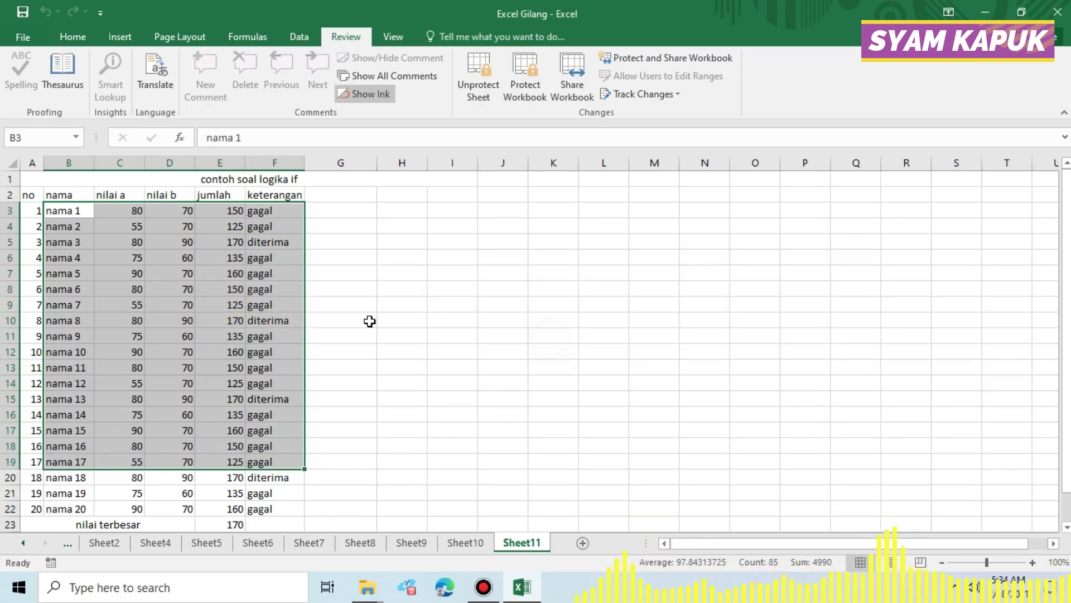
Copy the table data and attempt pasting into K5, which the protected sheet refuses
{"action": "right_click", "coordinate": [233, 253]}
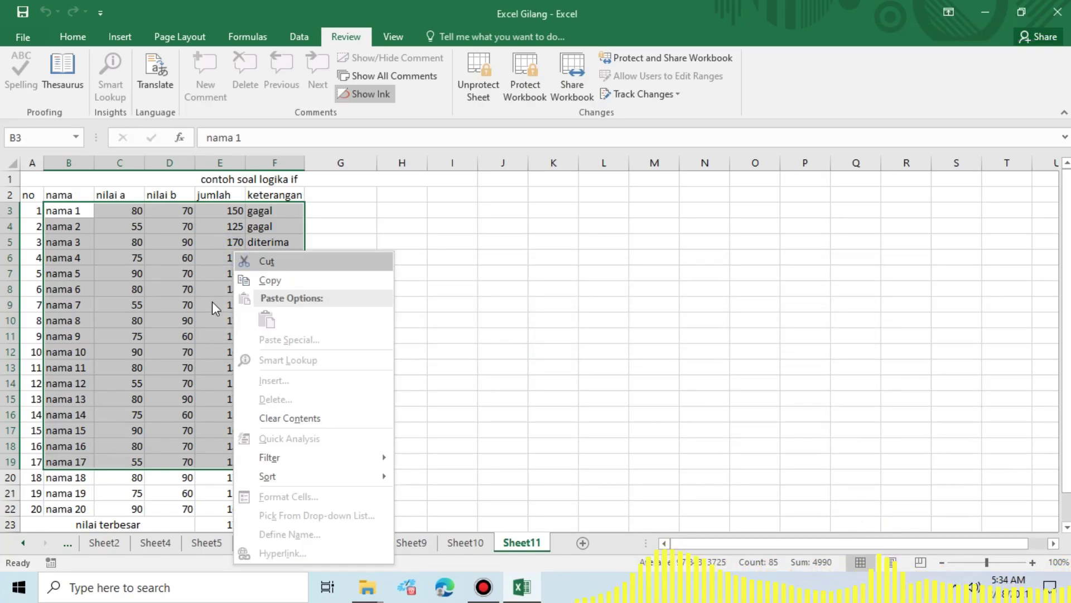
{"action": "left_click", "coordinate": [270, 280]}
{"action": "left_click", "coordinate": [545, 241]}
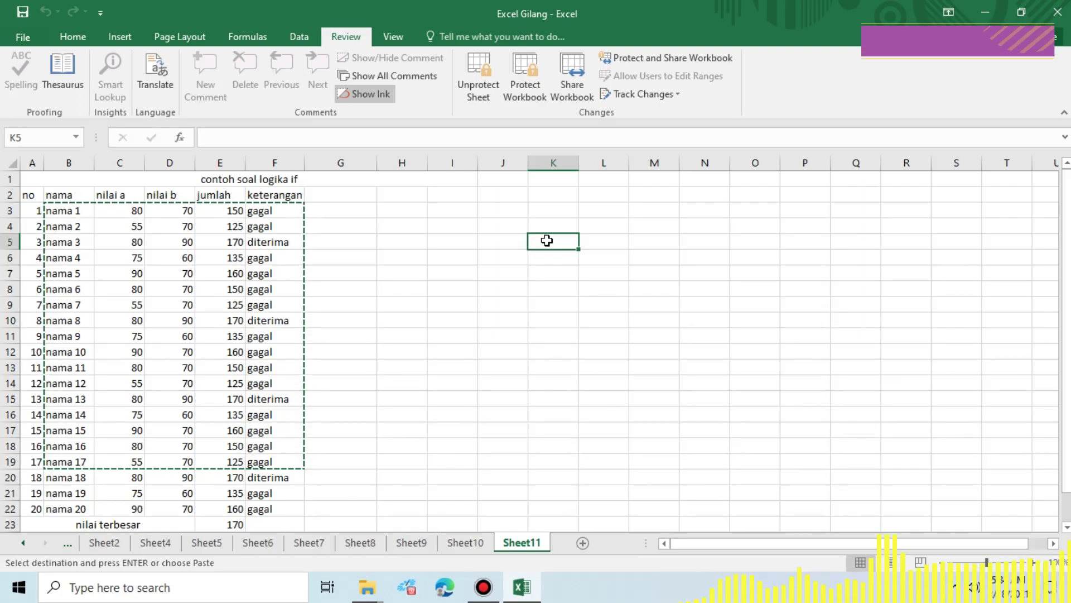
{"action": "key", "text": "ctrl+v"}
{"action": "left_click", "coordinate": [544, 337]}
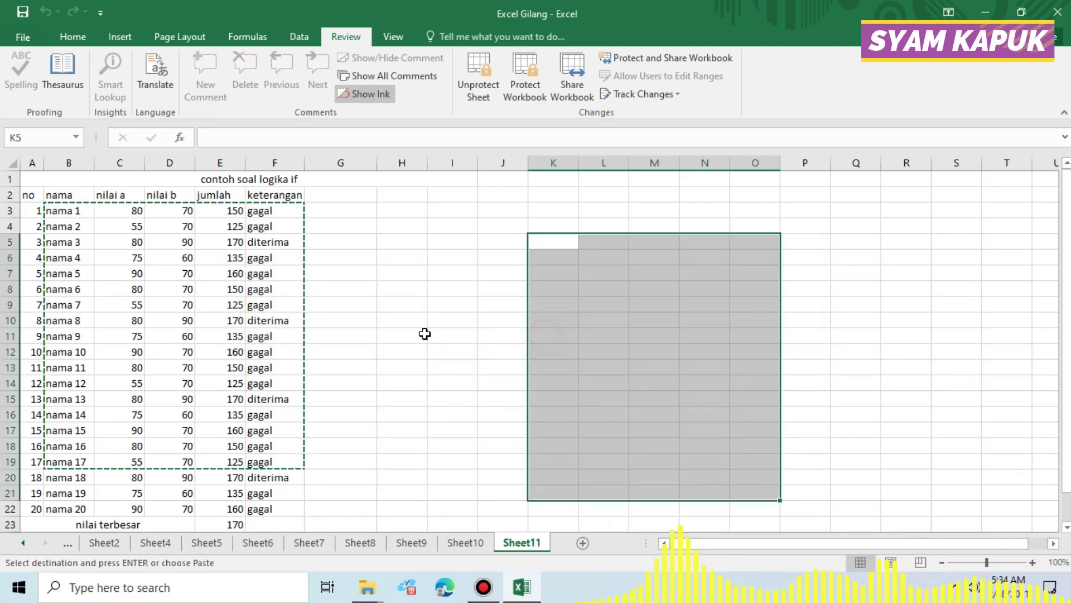
Select cells H11, H6, H14, G5, G3 and the empty range I6:K12 to confirm selection still works
{"action": "left_click", "coordinate": [425, 333]}
{"action": "left_click", "coordinate": [392, 258]}
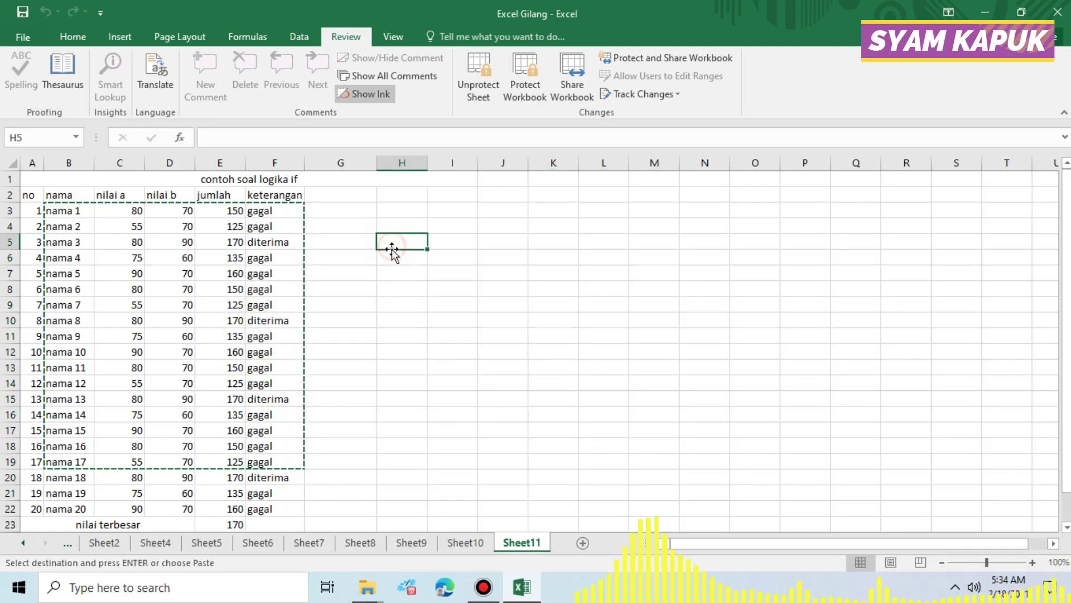
{"action": "left_click", "coordinate": [413, 385]}
{"action": "scroll", "coordinate": [413, 386], "scroll_direction": "down", "scroll_amount": 1}
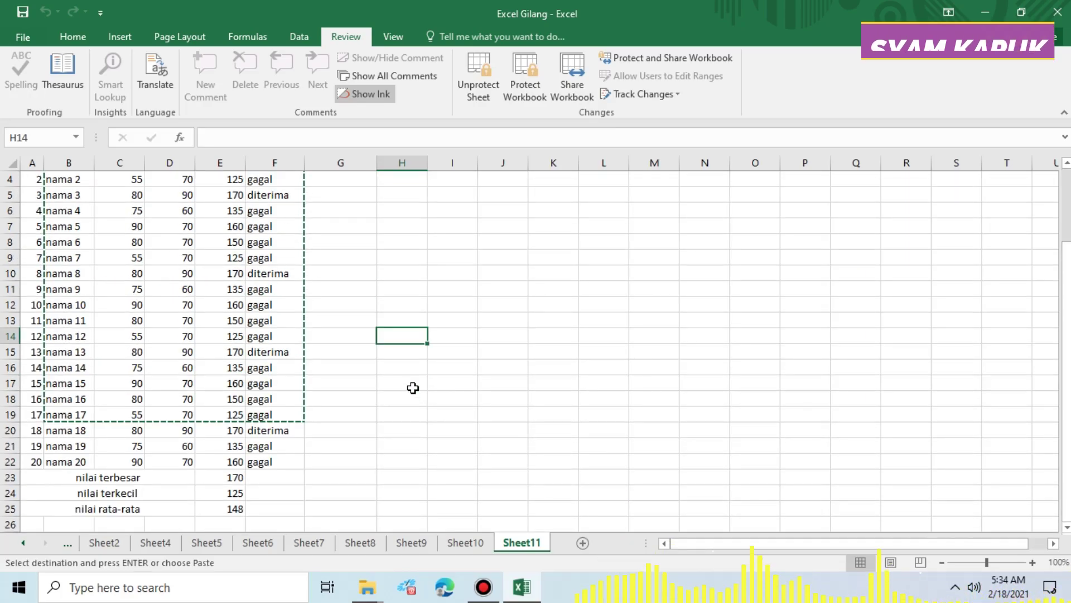
{"action": "scroll", "coordinate": [391, 357], "scroll_direction": "up", "scroll_amount": 1}
{"action": "left_click", "coordinate": [352, 241]}
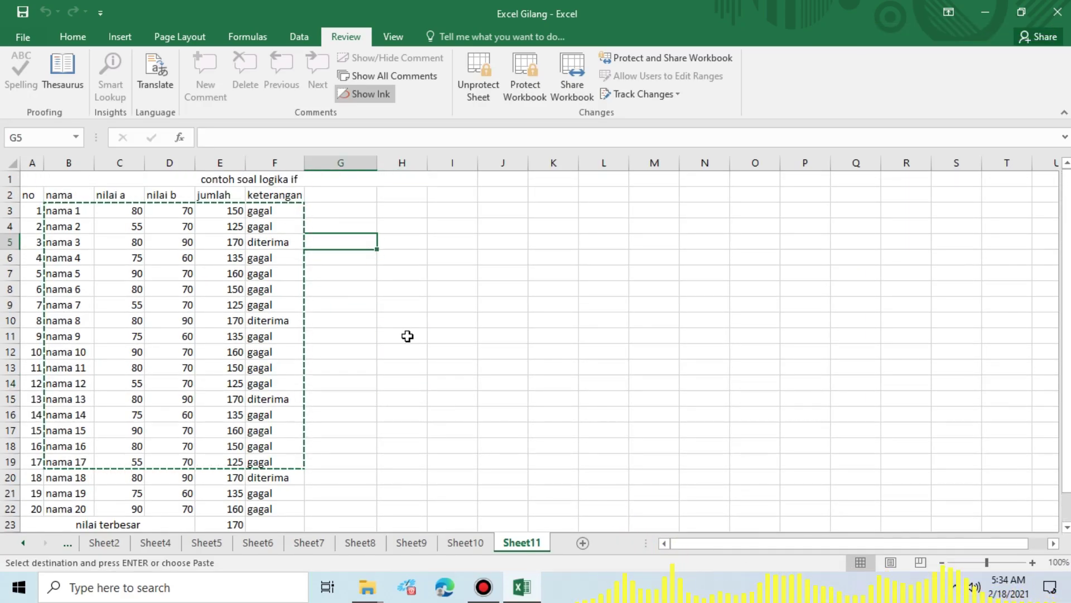
{"action": "left_click", "coordinate": [350, 216]}
{"action": "left_click", "coordinate": [401, 336]}
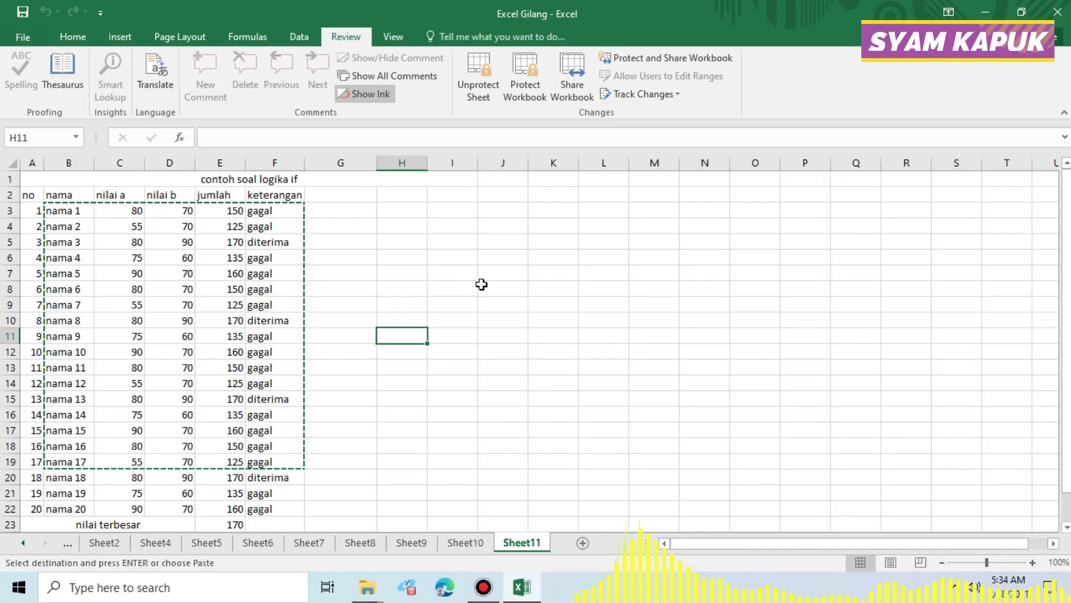
{"action": "left_click_drag", "start_coordinate": [473, 260], "coordinate": [546, 350]}
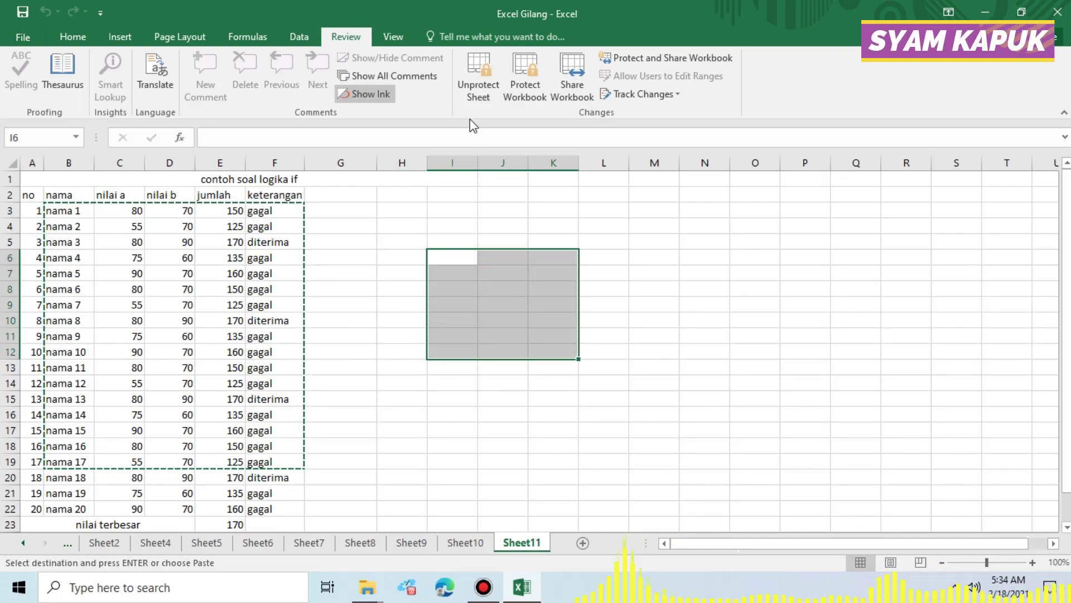
Unprotect Sheet11 with its password, then clear D4:G15 and undo to restore the values
{"action": "left_click", "coordinate": [477, 83]}
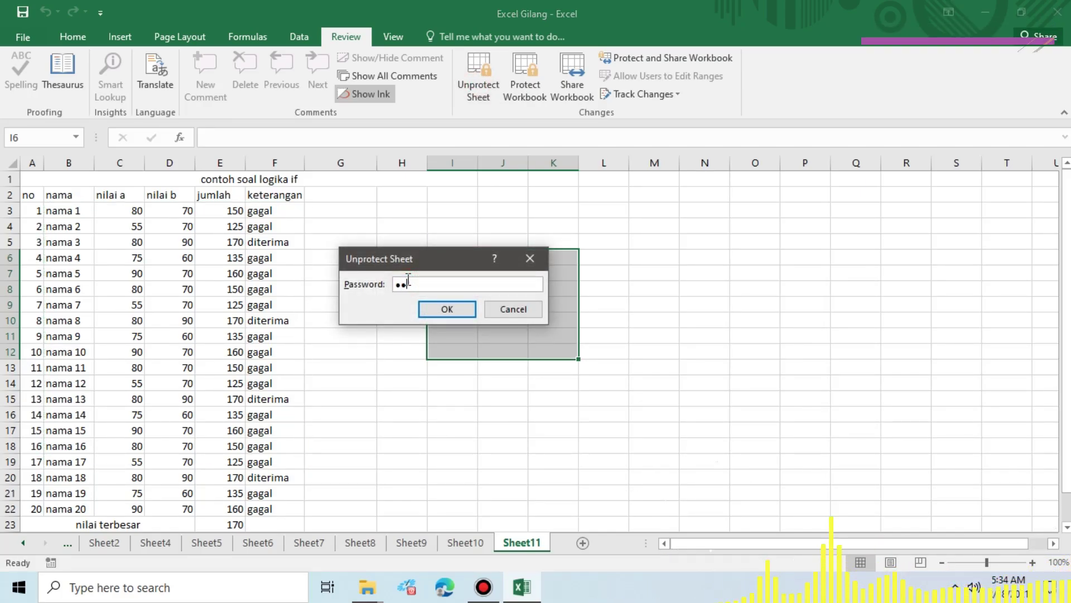
{"action": "key", "text": "Return"}
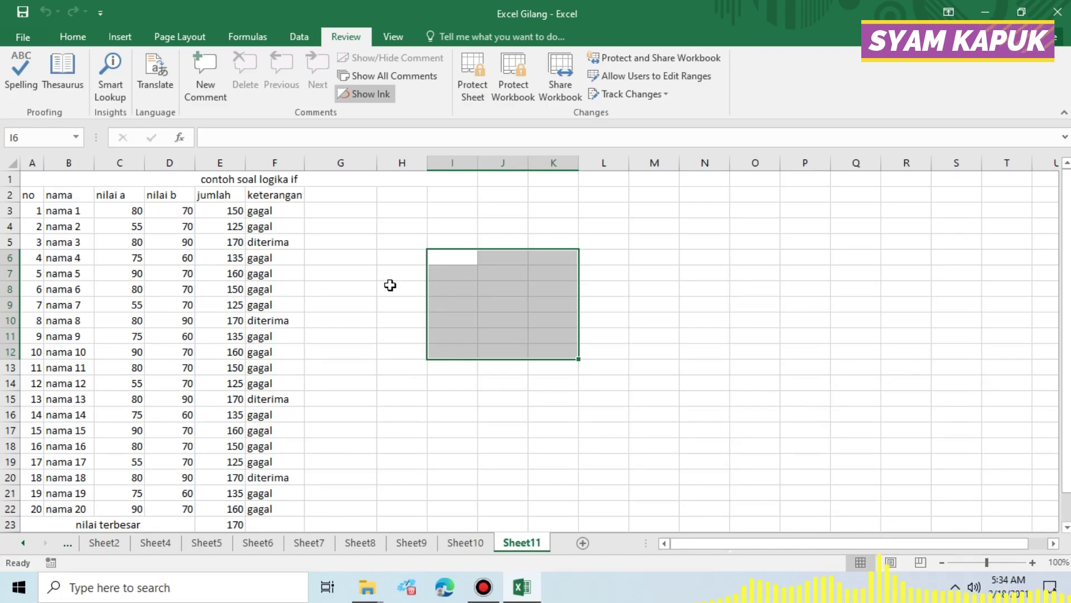
{"action": "left_click_drag", "start_coordinate": [137, 226], "coordinate": [329, 447]}
{"action": "left_click", "coordinate": [531, 366]}
{"action": "left_click", "coordinate": [192, 227]}
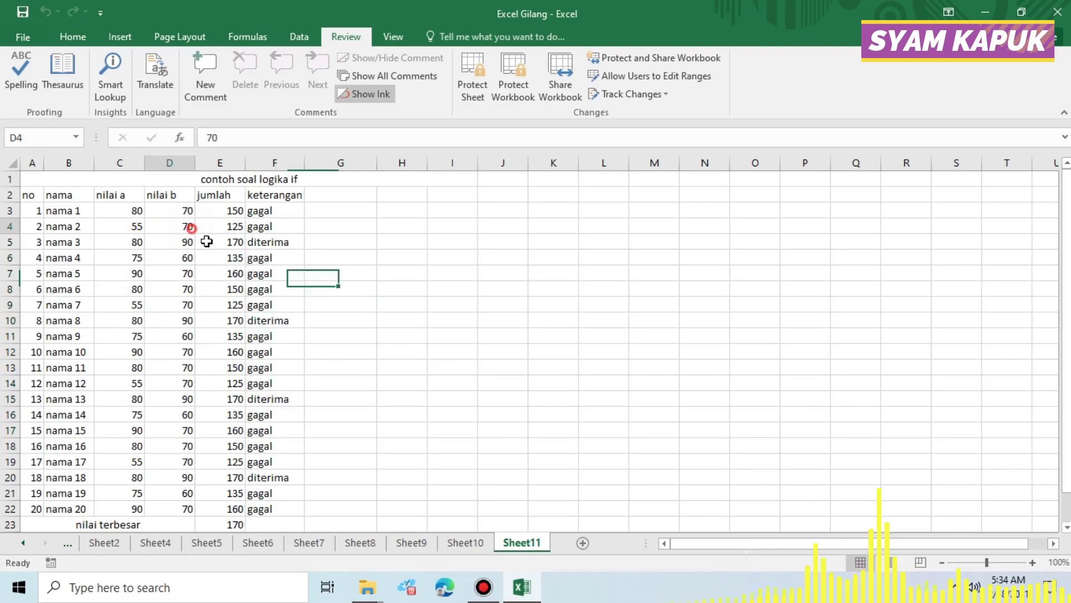
{"action": "left_click_drag", "start_coordinate": [191, 228], "coordinate": [350, 406]}
{"action": "key", "text": "Delete"}
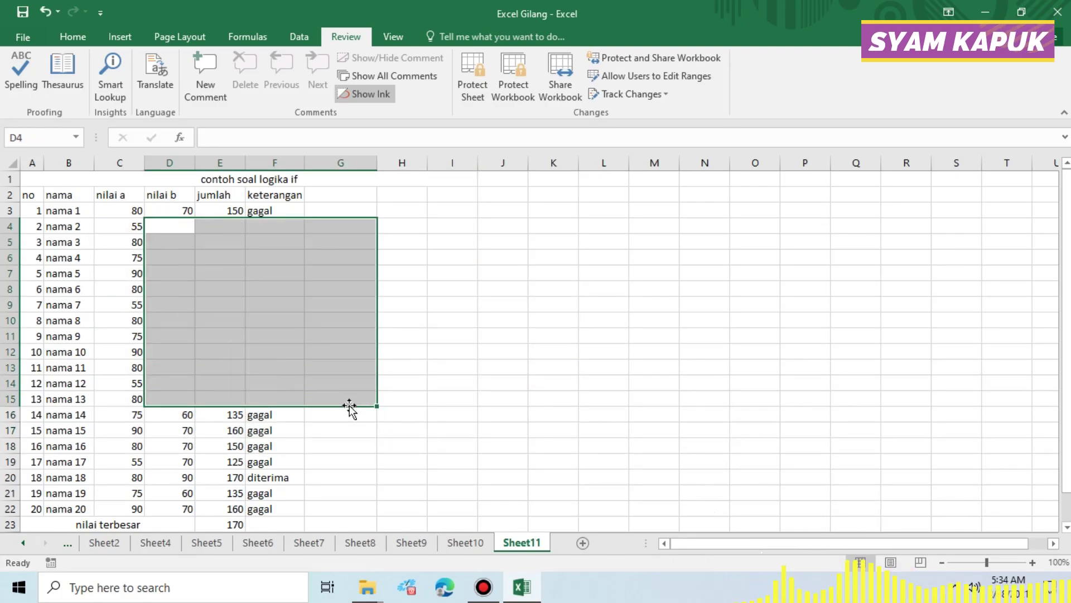
{"action": "key", "text": "ctrl+z"}
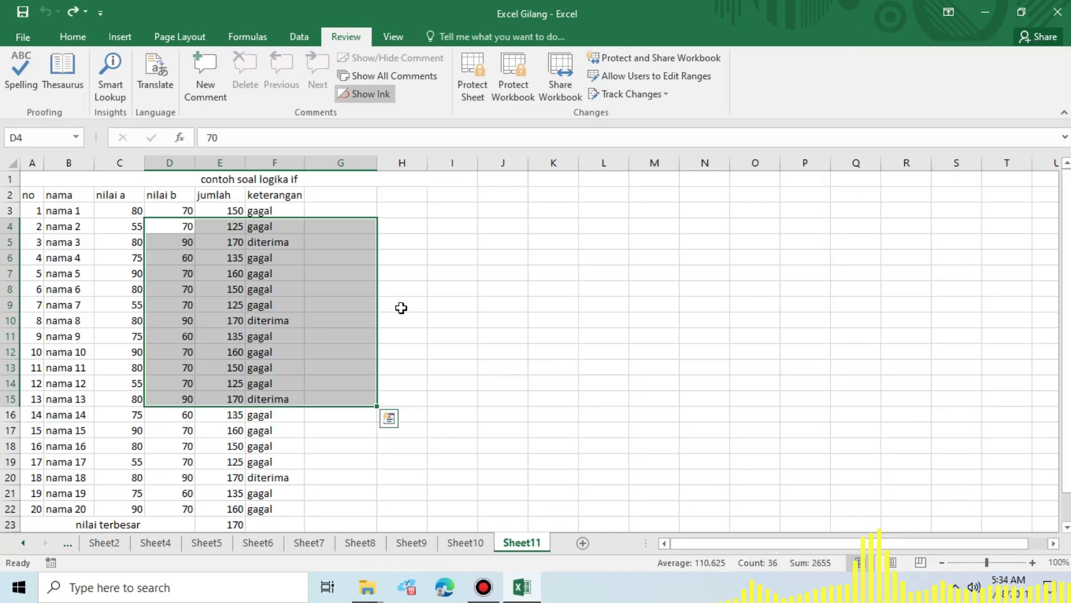
{"action": "left_click", "coordinate": [452, 273]}
Protect Sheet11 again with a sheet password, re-entering it to confirm
{"action": "left_click", "coordinate": [472, 78]}
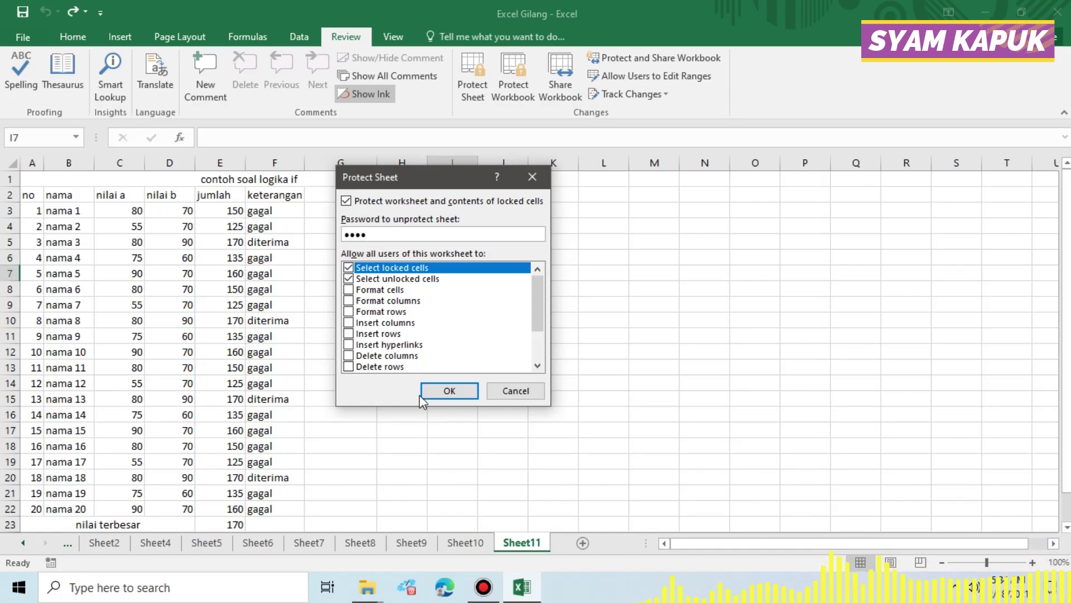
{"action": "left_click", "coordinate": [445, 391]}
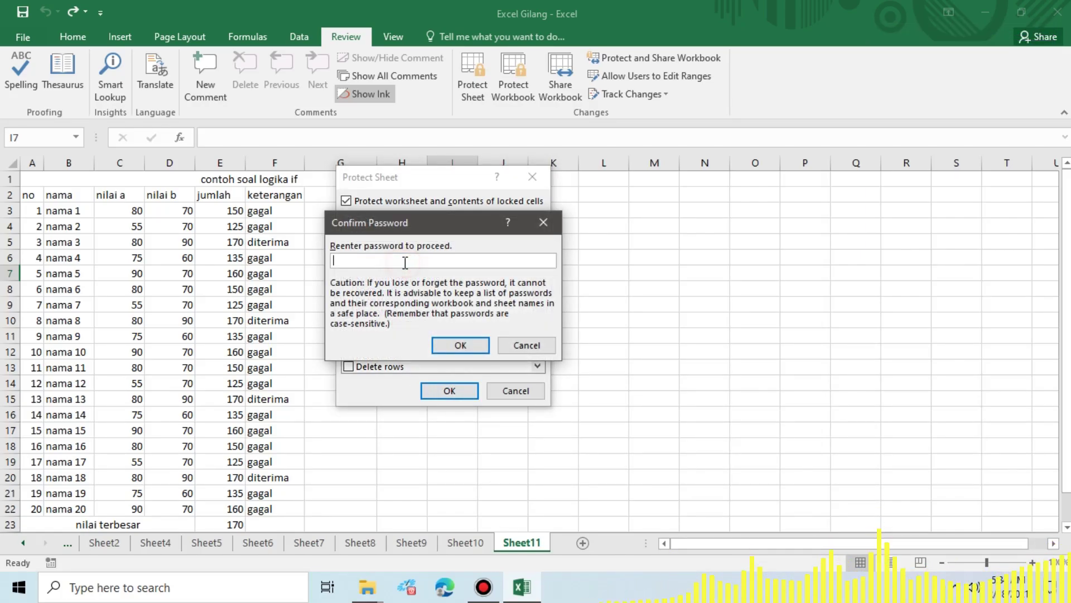
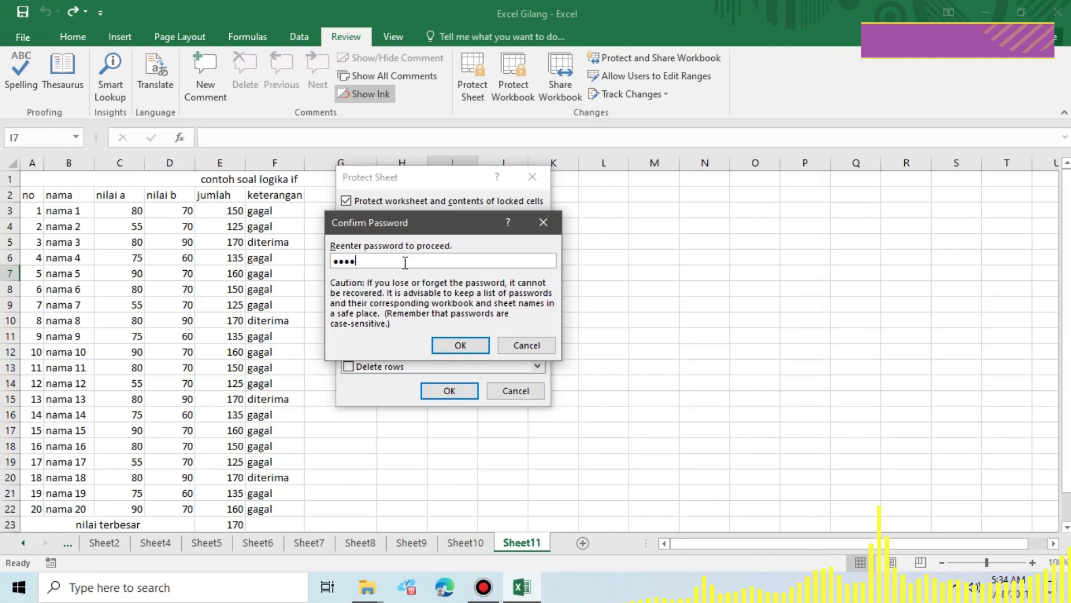
{"action": "left_click", "coordinate": [461, 346]}
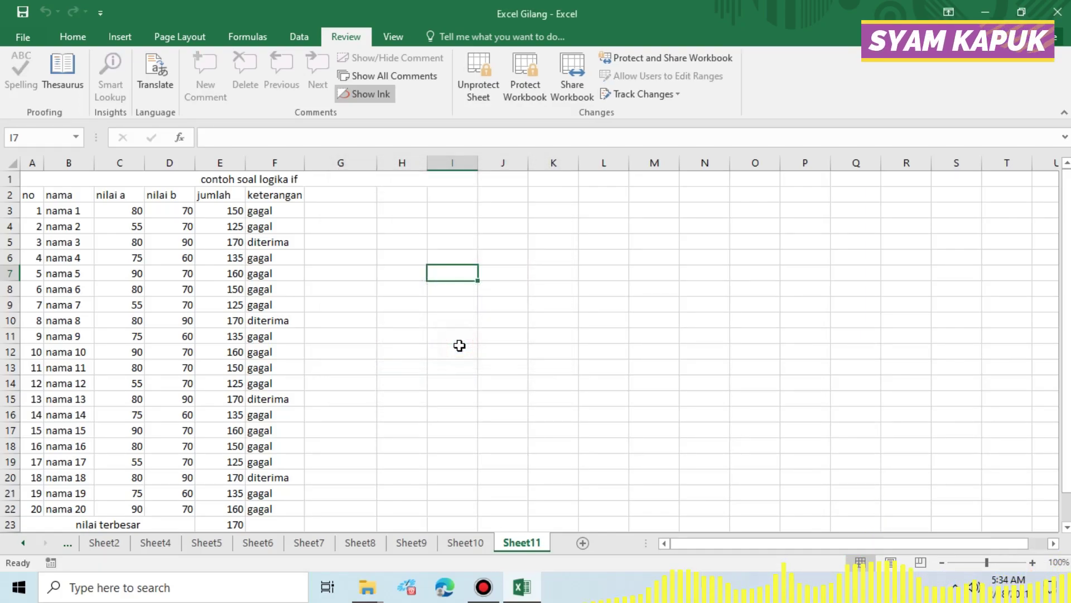
Save the workbook and view File > Info, which lists Sheet11 as locked
{"action": "left_click", "coordinate": [406, 383]}
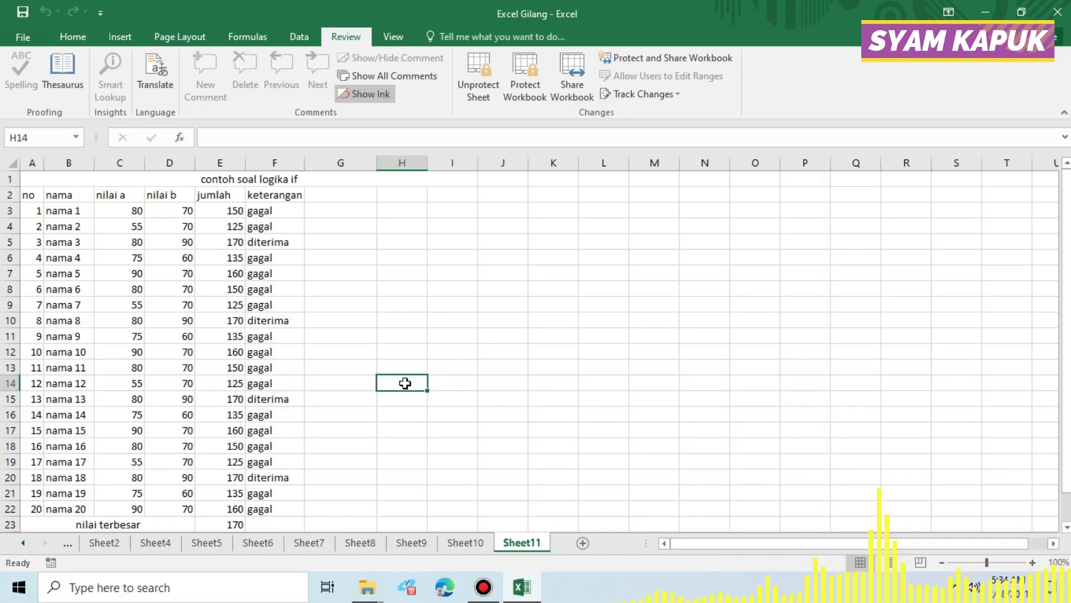
{"action": "left_click", "coordinate": [22, 12]}
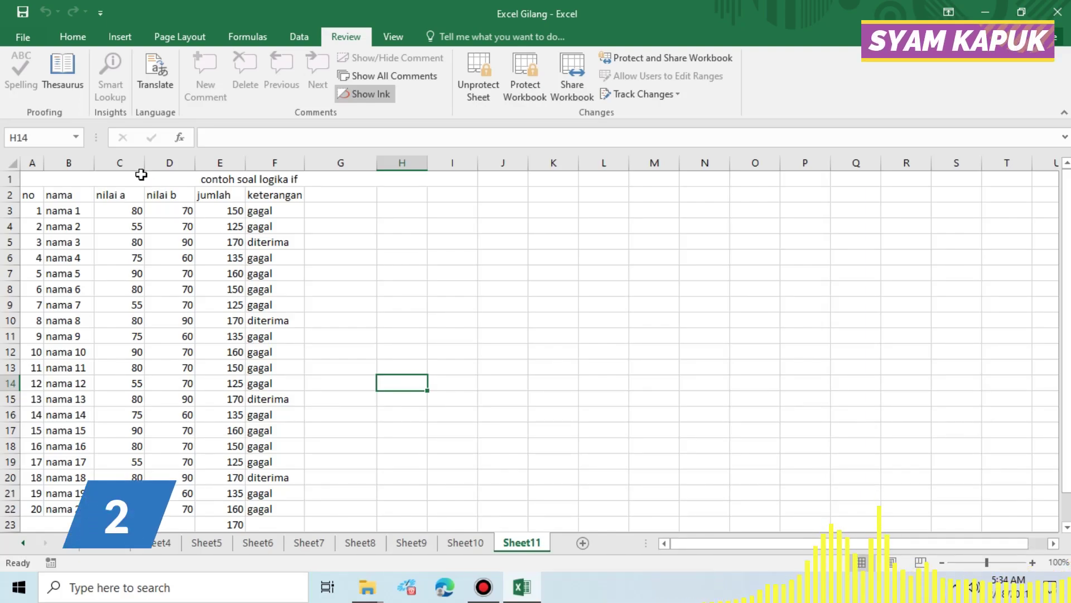
{"action": "left_click", "coordinate": [23, 37]}
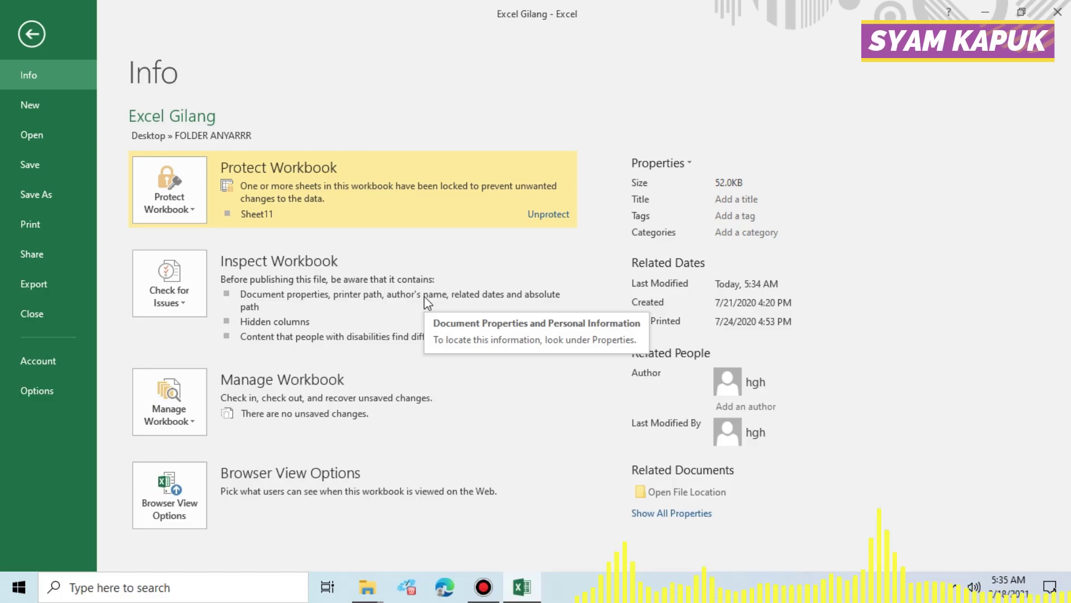
From the Info page, choose Protect Workbook > Encrypt with Password for Excel Gilang
{"action": "left_click", "coordinate": [32, 35]}
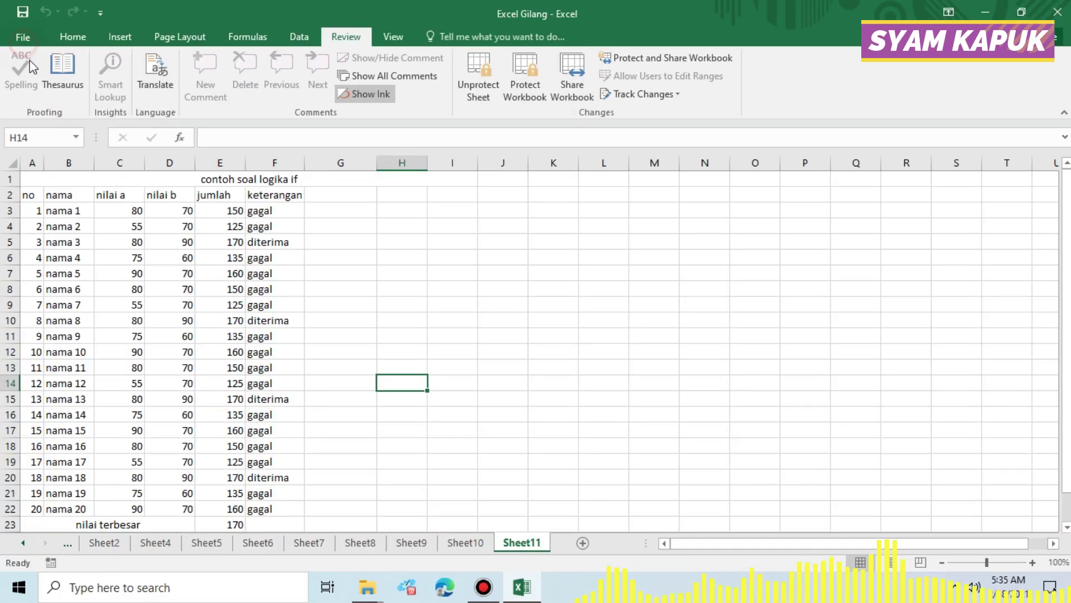
{"action": "left_click", "coordinate": [496, 308]}
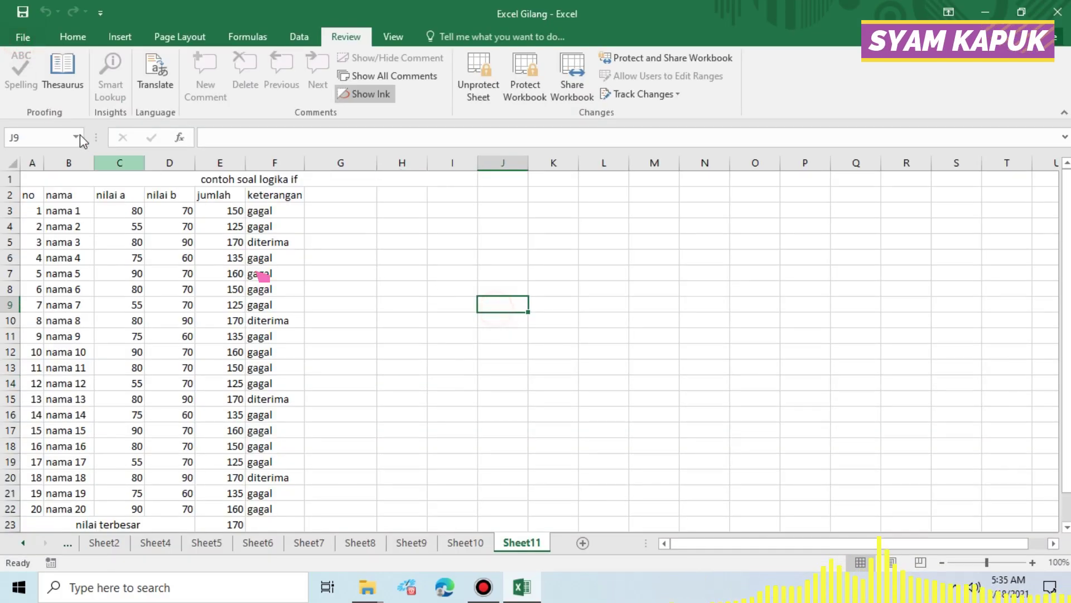
{"action": "left_click", "coordinate": [22, 37]}
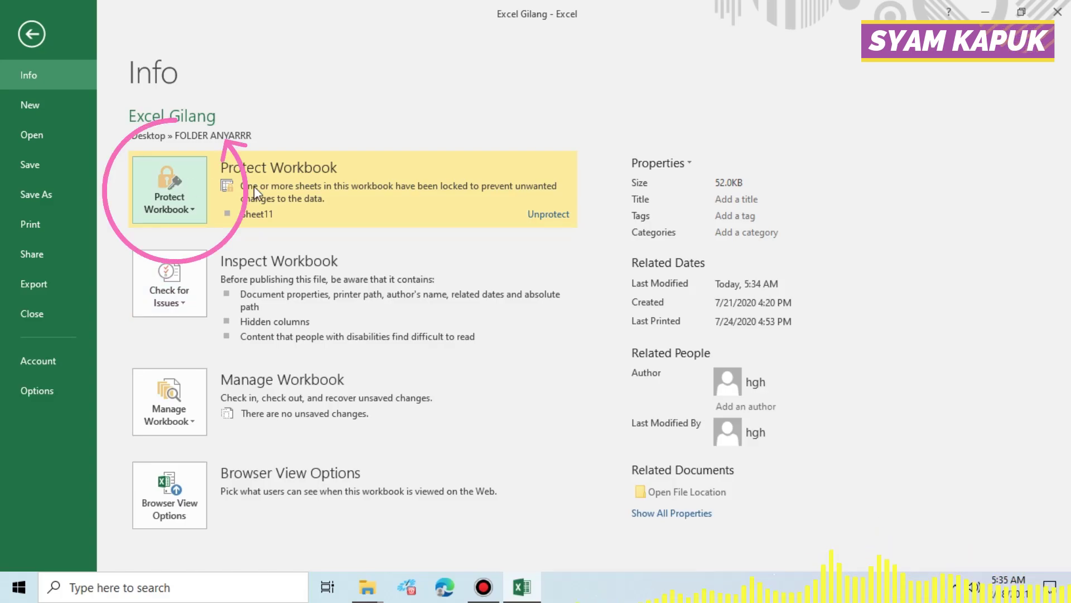
{"action": "left_click", "coordinate": [173, 195]}
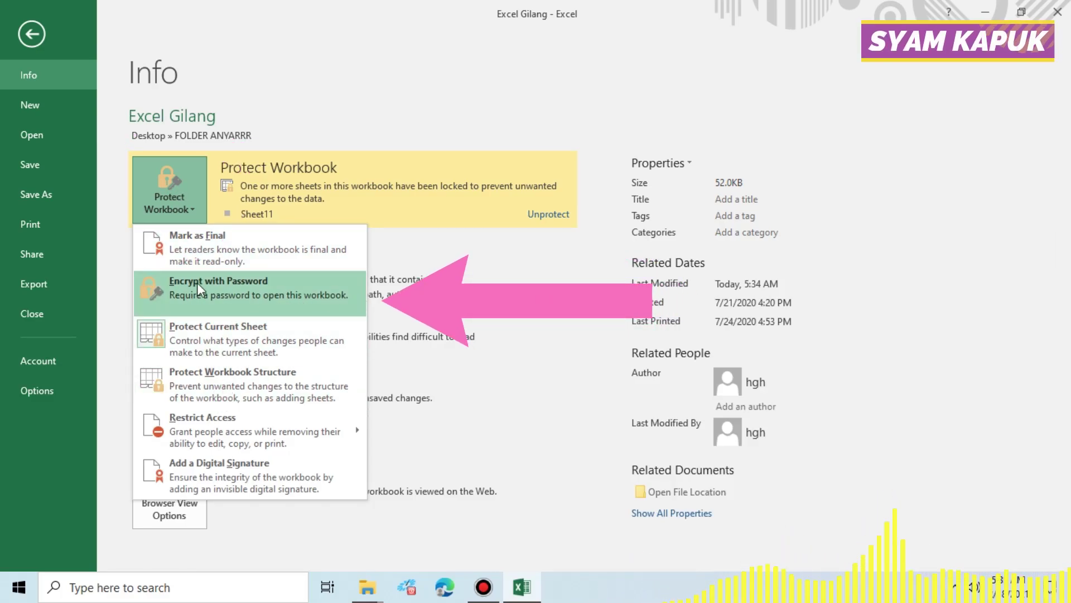
{"action": "left_click", "coordinate": [297, 292]}
Enter an opening password in Encrypt Document and re-enter it to confirm the encryption
{"action": "left_click_drag", "start_coordinate": [484, 223], "coordinate": [321, 266]}
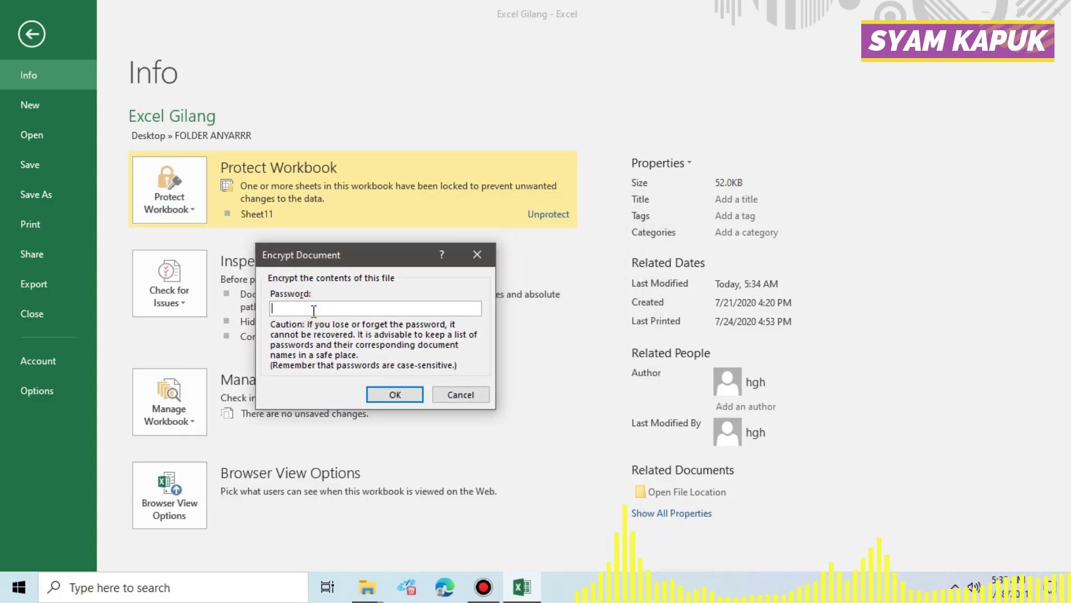
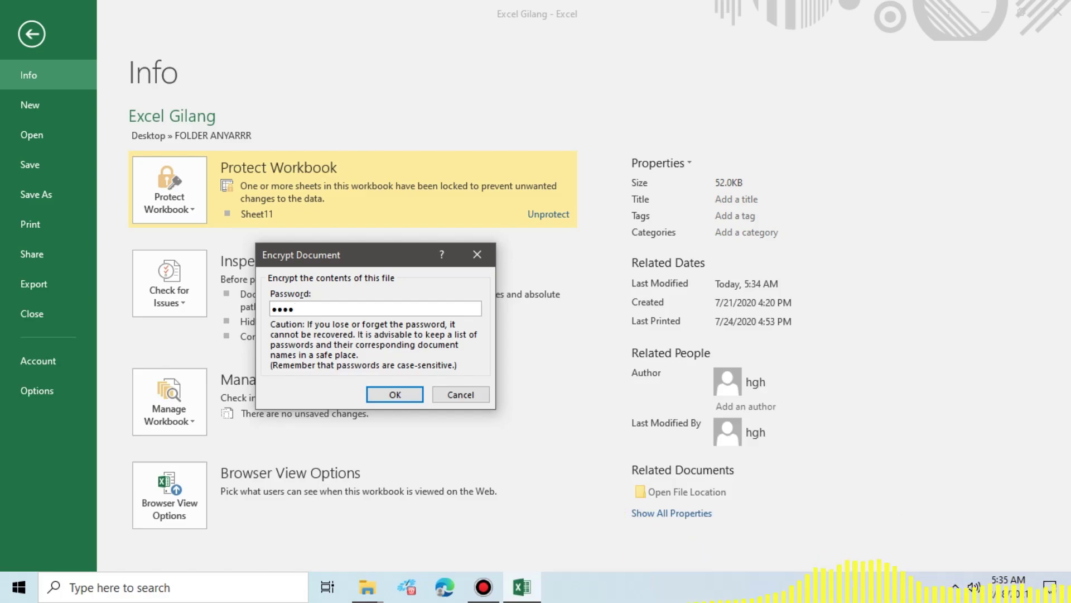
{"action": "left_click", "coordinate": [395, 394]}
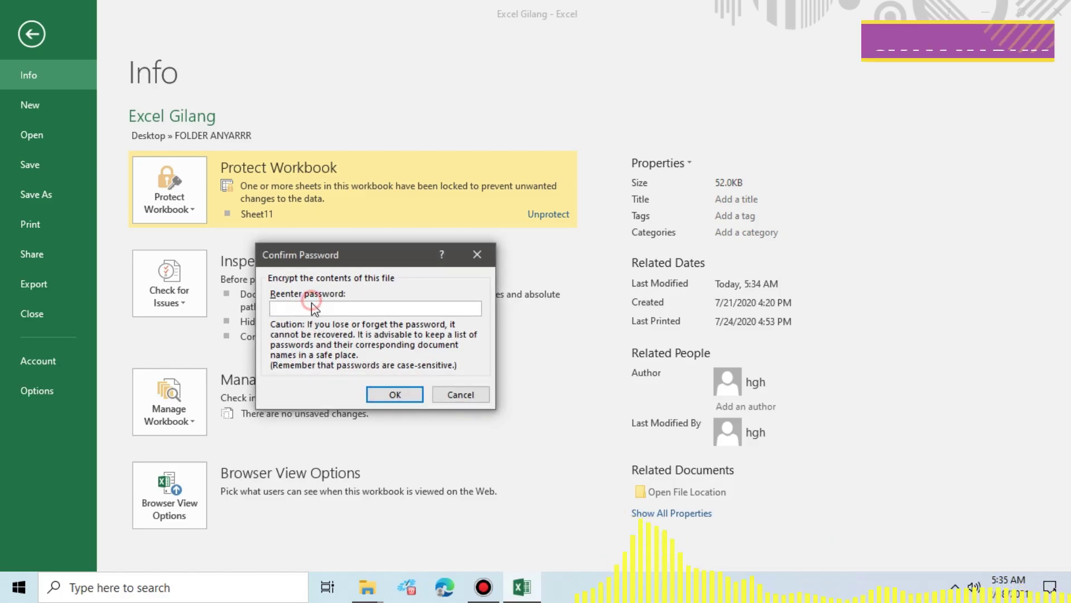
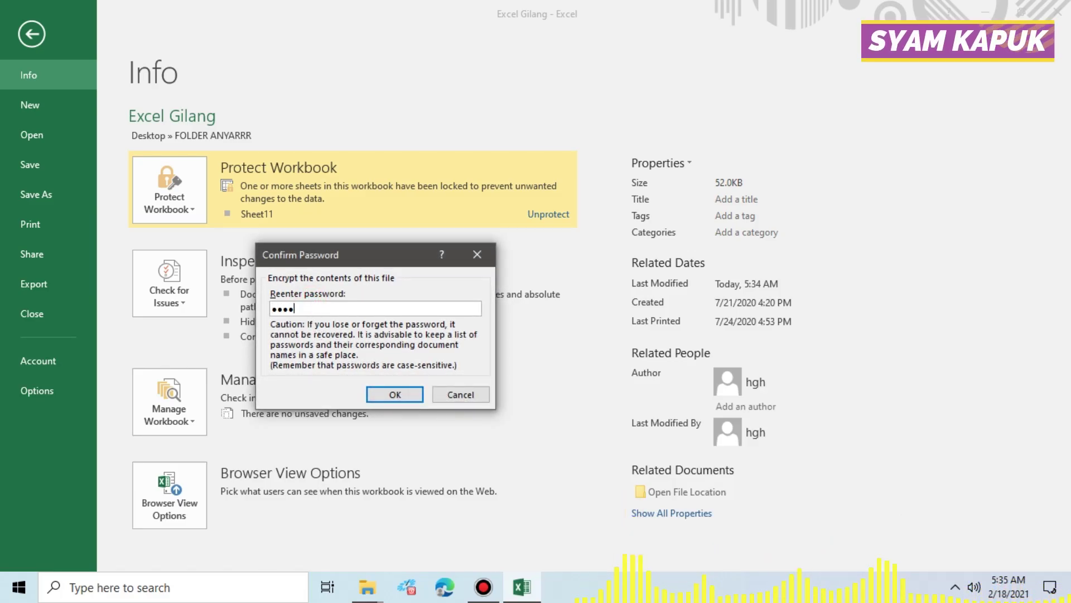
{"action": "left_click", "coordinate": [376, 396]}
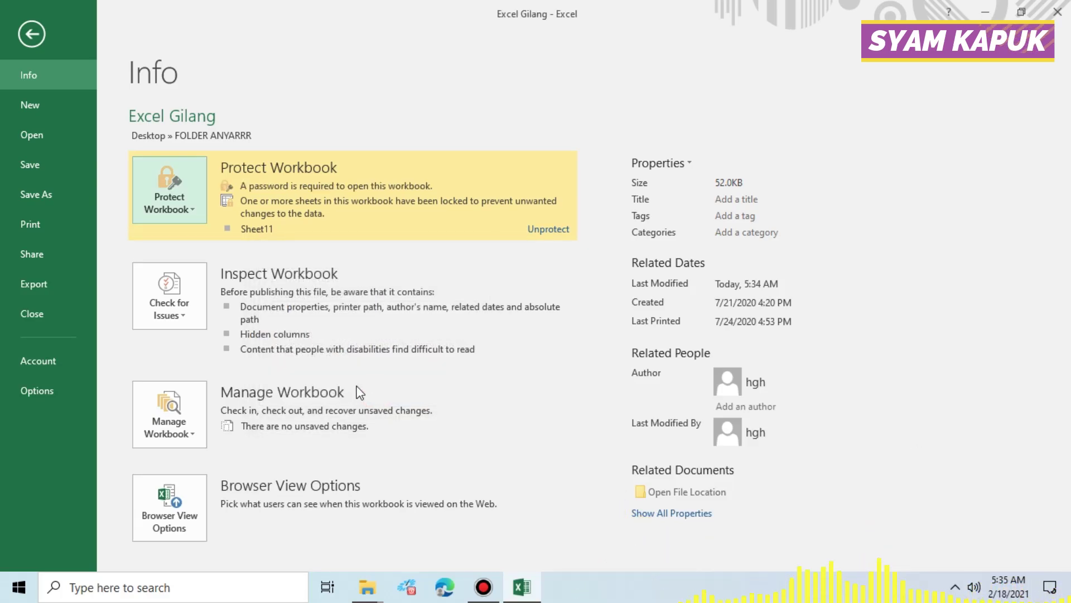
Return to Sheet11 and select cell F9 to inspect its IF formula
{"action": "left_click", "coordinate": [25, 32]}
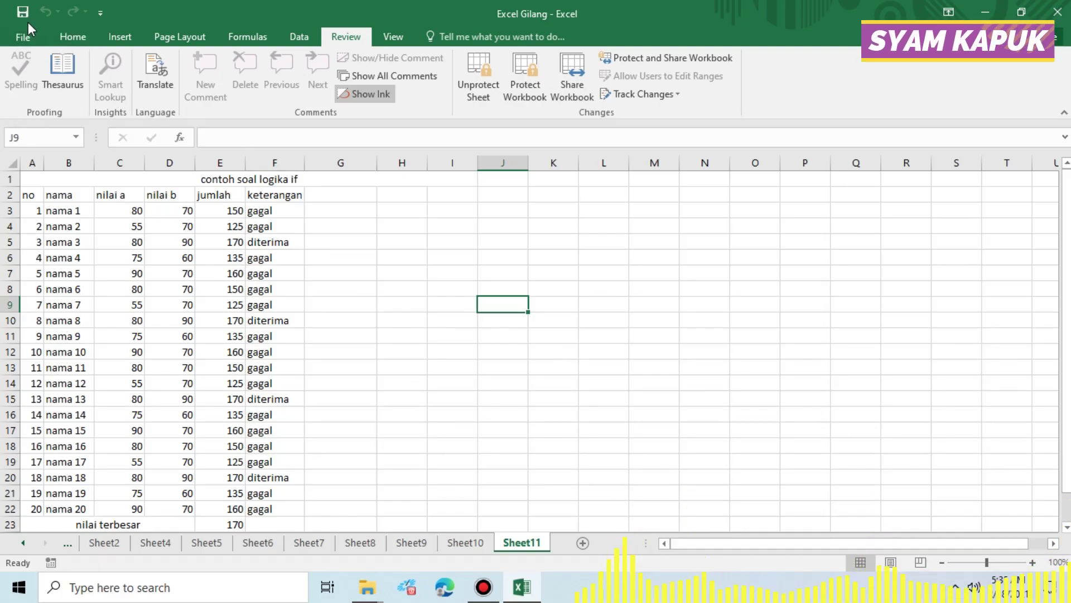
{"action": "left_click", "coordinate": [256, 301]}
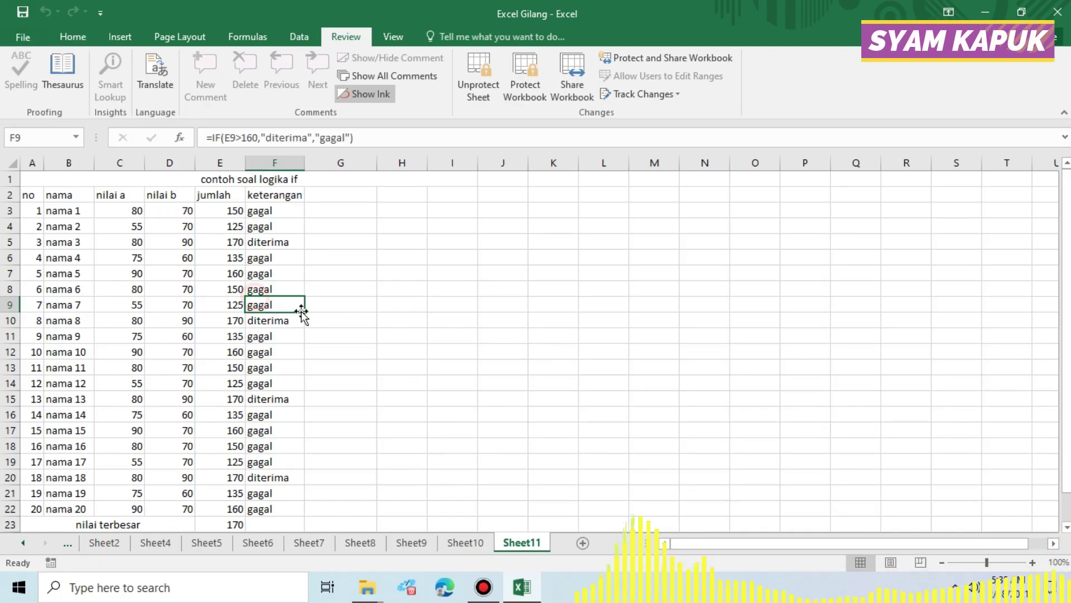
{"action": "left_click", "coordinate": [490, 317]}
Close Excel and reopen Excel Gilang from FOLDER ANYARRR to reach its password prompt
{"action": "left_click", "coordinate": [1063, 14]}
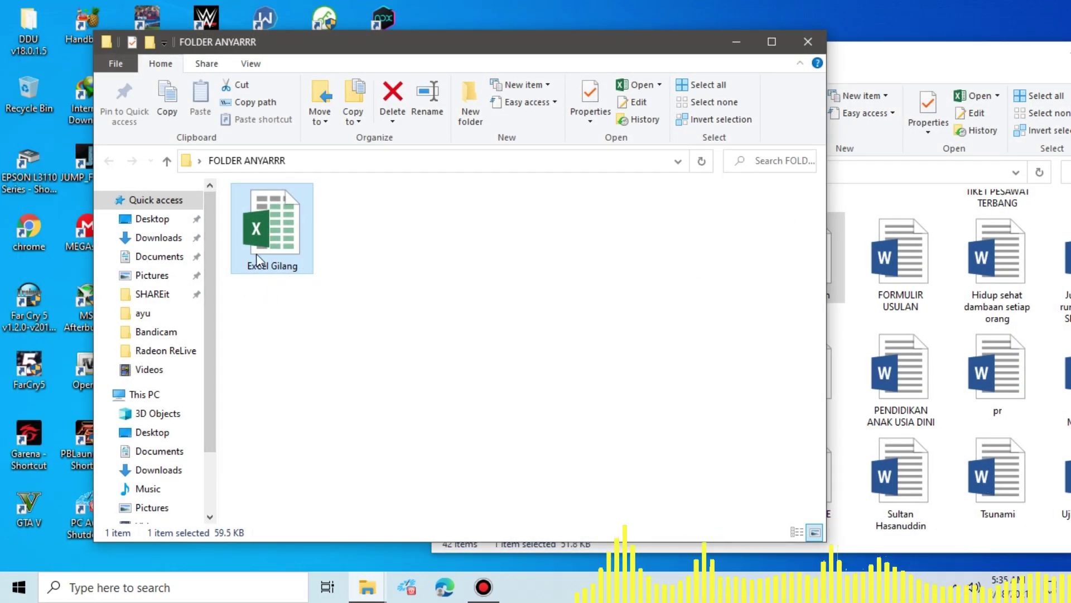
{"action": "double_click", "coordinate": [288, 241]}
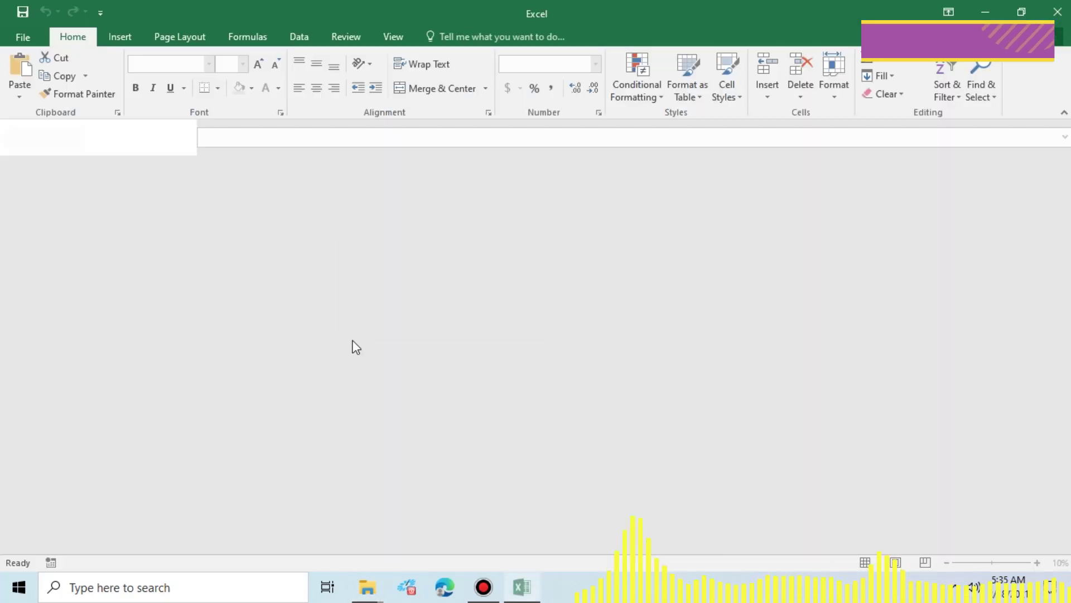
{"action": "left_click_drag", "start_coordinate": [402, 247], "coordinate": [382, 265]}
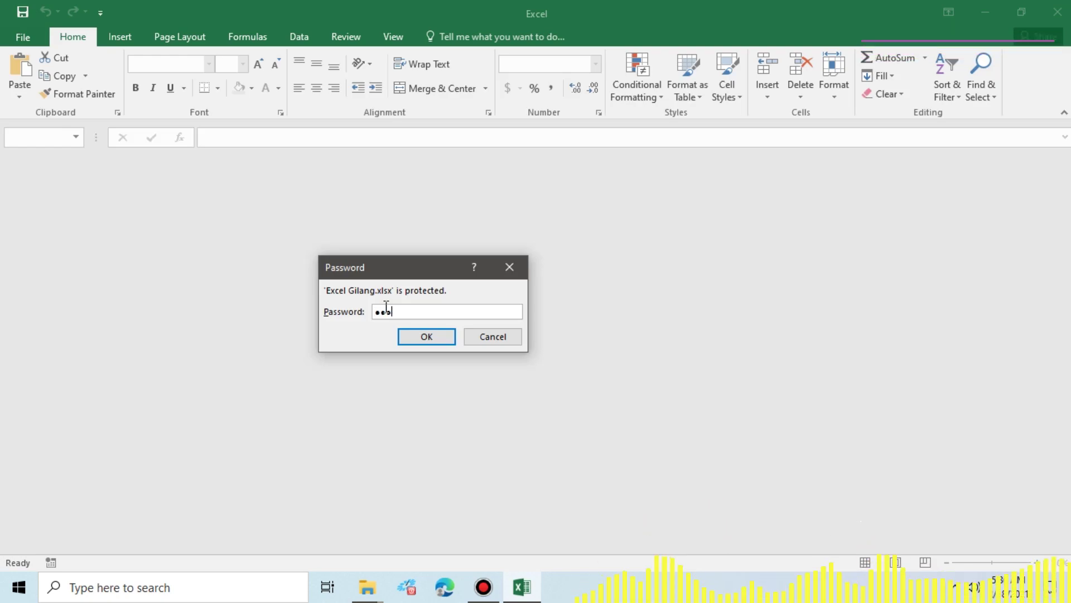
Open Excel Gilang with its password and verify deleting D6:F18 is refused as protected
{"action": "type", "text": "•"}
{"action": "left_click", "coordinate": [428, 336]}
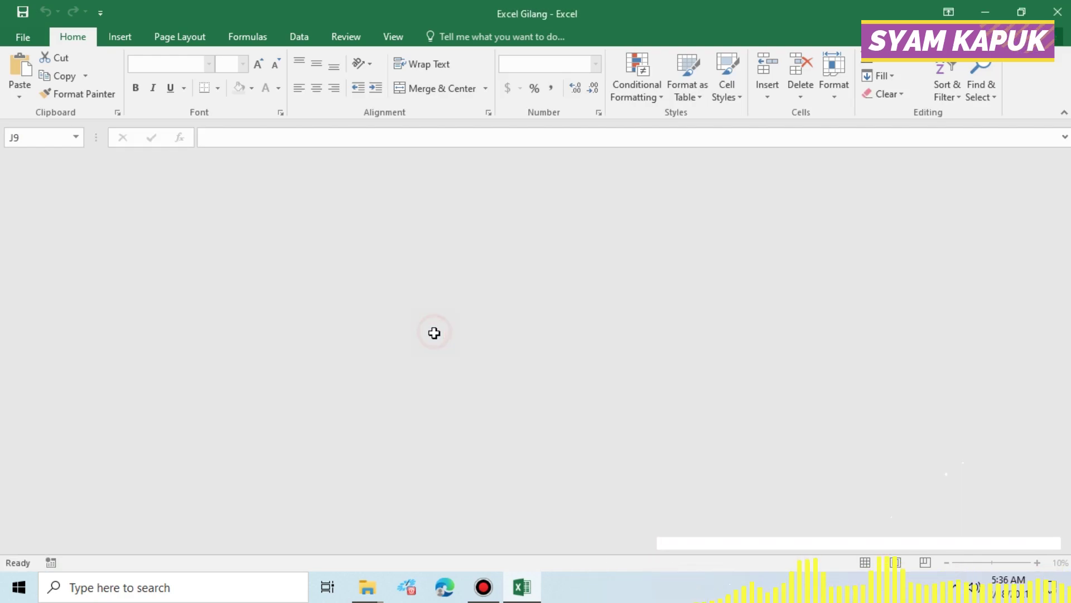
{"action": "left_click_drag", "start_coordinate": [146, 250], "coordinate": [301, 448]}
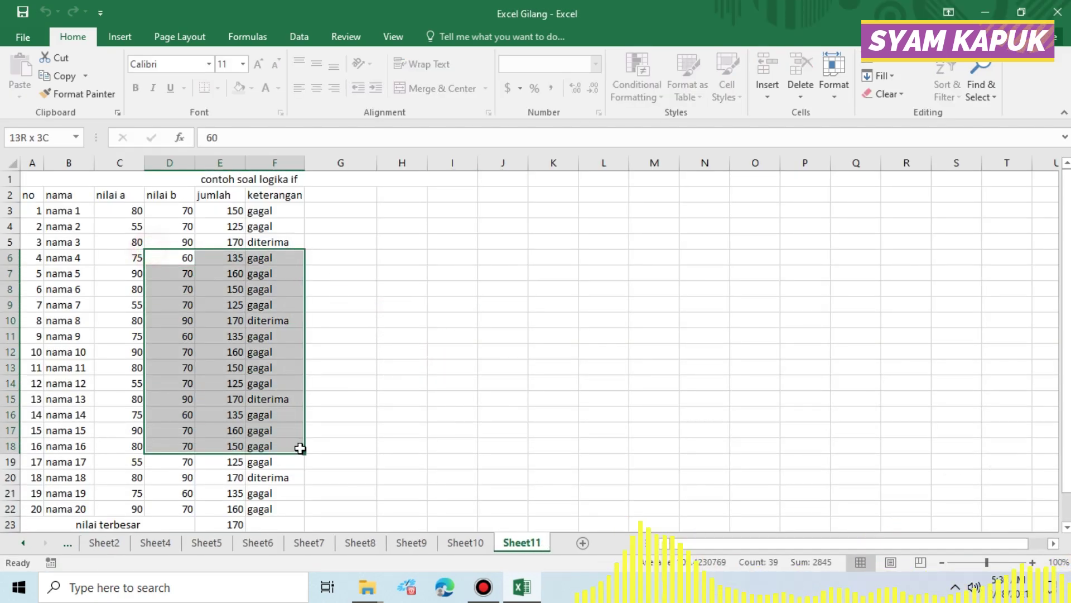
{"action": "key", "text": "Delete"}
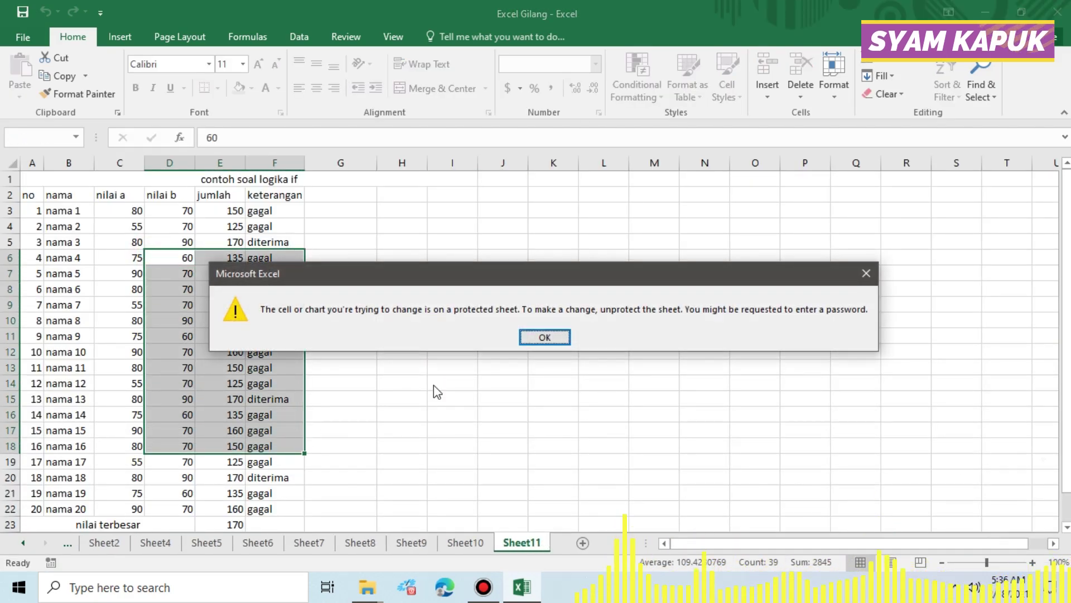
{"action": "left_click", "coordinate": [534, 333]}
{"action": "left_click", "coordinate": [403, 364]}
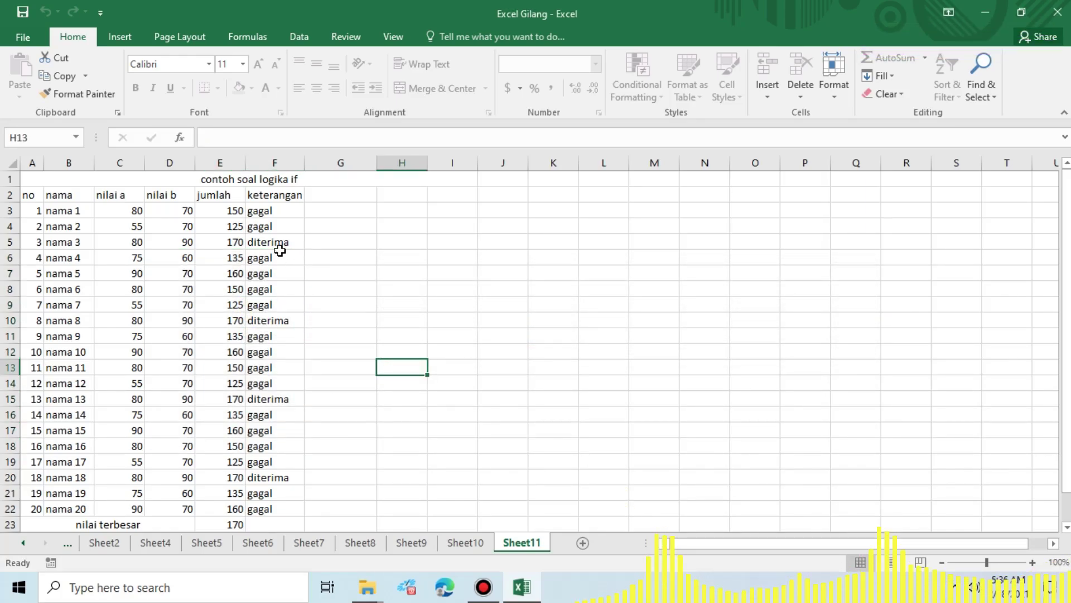
{"action": "left_click_drag", "start_coordinate": [162, 226], "coordinate": [279, 321]}
Unprotect Sheet11 from the Review tab by entering its sheet password
{"action": "left_click", "coordinate": [346, 37]}
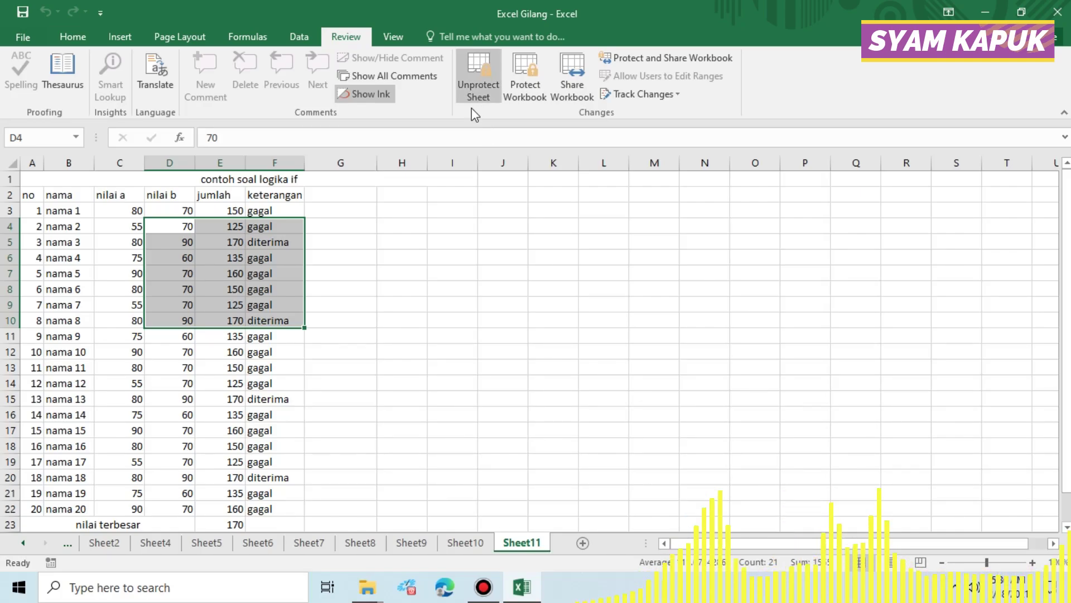
{"action": "left_click", "coordinate": [353, 257]}
{"action": "mouse_move", "coordinate": [190, 241]}
{"action": "left_mouse_down"}
{"action": "mouse_move", "coordinate": [259, 350]}
{"action": "mouse_move", "coordinate": [276, 401]}
{"action": "left_mouse_up"}
{"action": "left_click", "coordinate": [502, 287]}
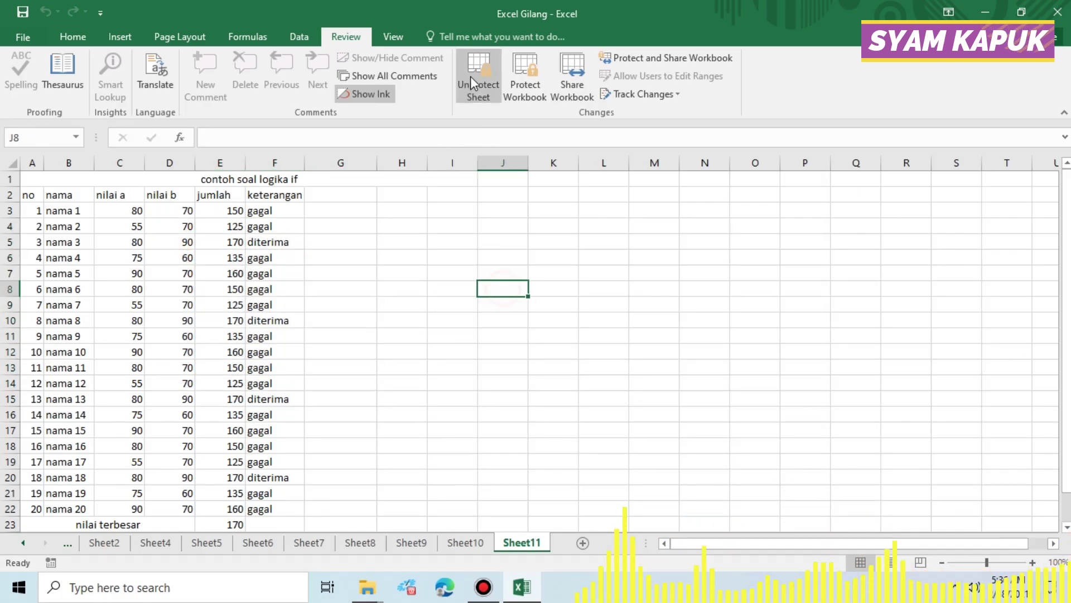
{"action": "left_click", "coordinate": [472, 77]}
{"action": "left_click_drag", "start_coordinate": [420, 273], "coordinate": [401, 252]}
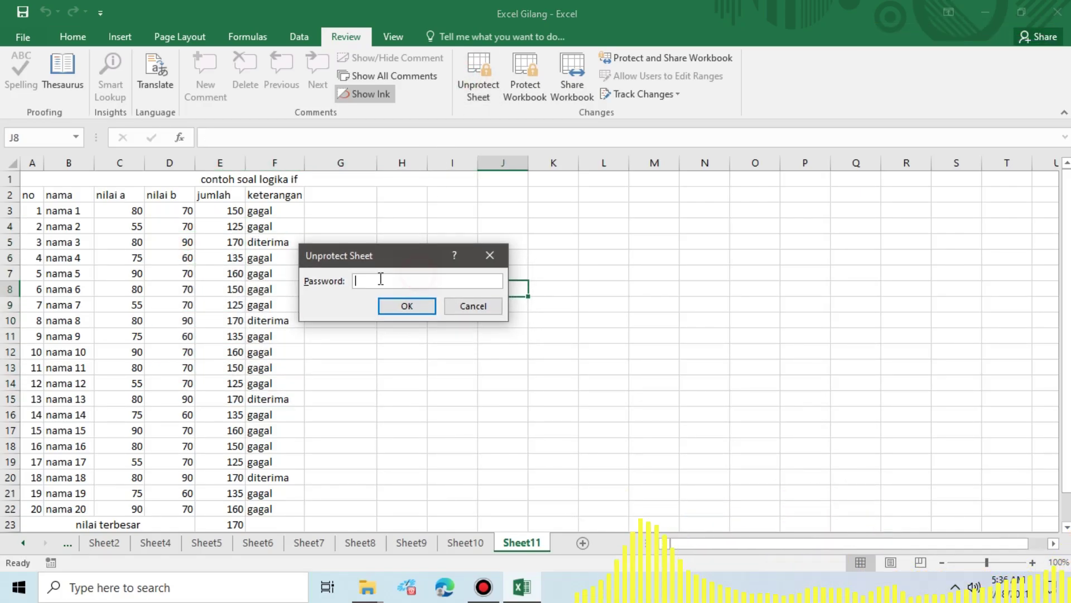
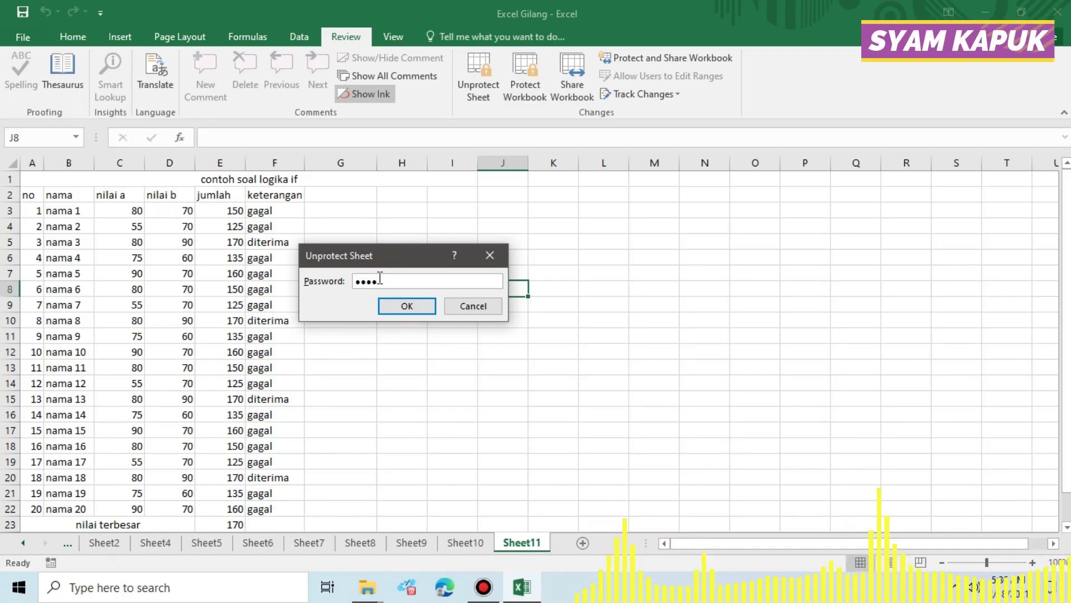
{"action": "left_click", "coordinate": [402, 307]}
{"action": "left_click", "coordinate": [372, 366]}
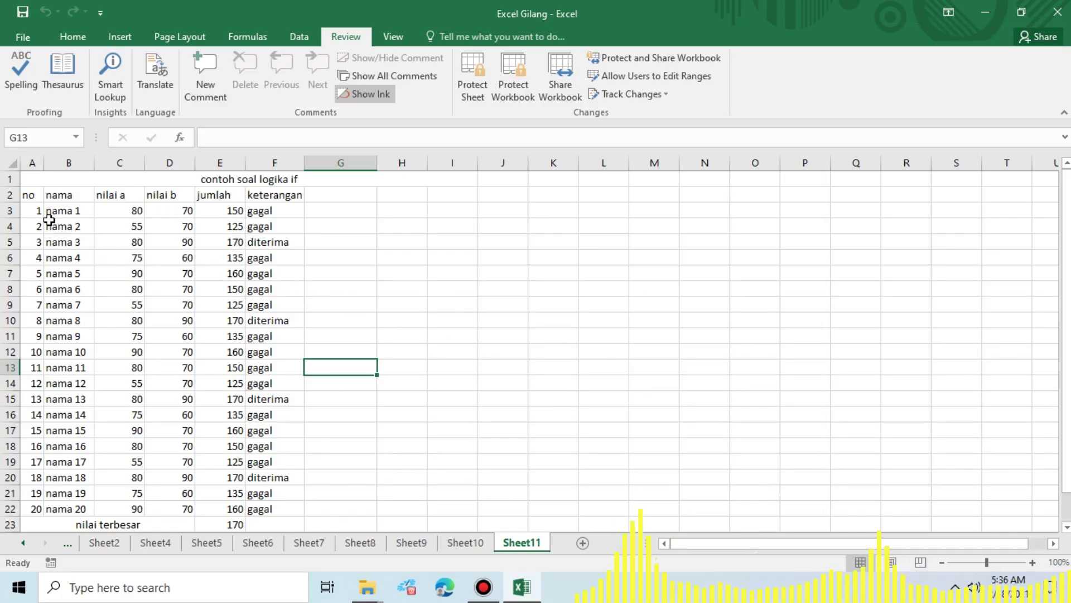
{"action": "left_click", "coordinate": [31, 198]}
{"action": "left_click_drag", "start_coordinate": [78, 215], "coordinate": [301, 509]}
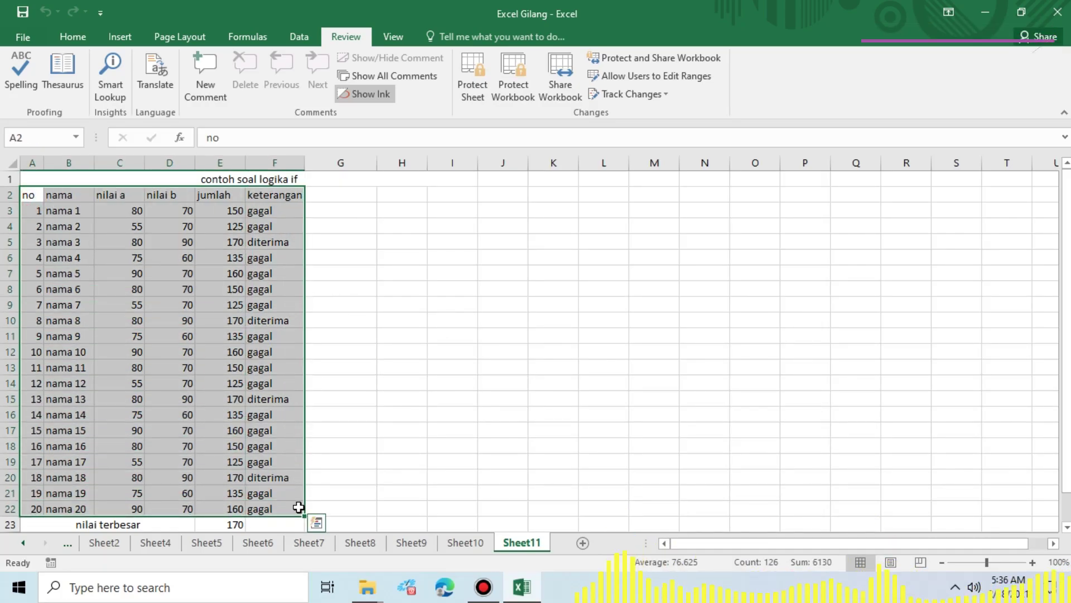
{"action": "left_click", "coordinate": [382, 286]}
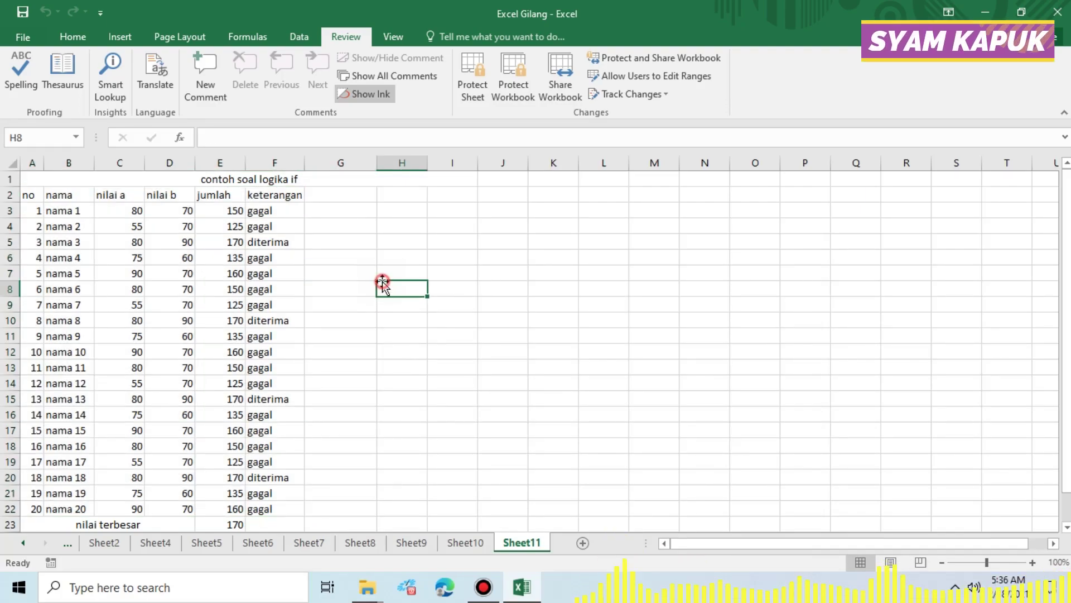
{"action": "left_click", "coordinate": [312, 196]}
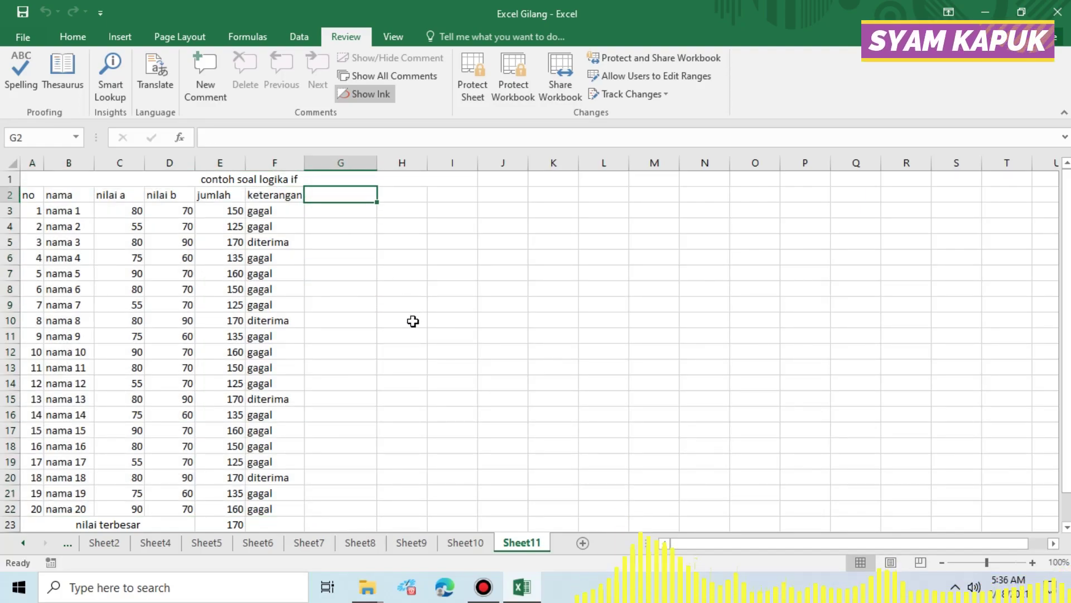